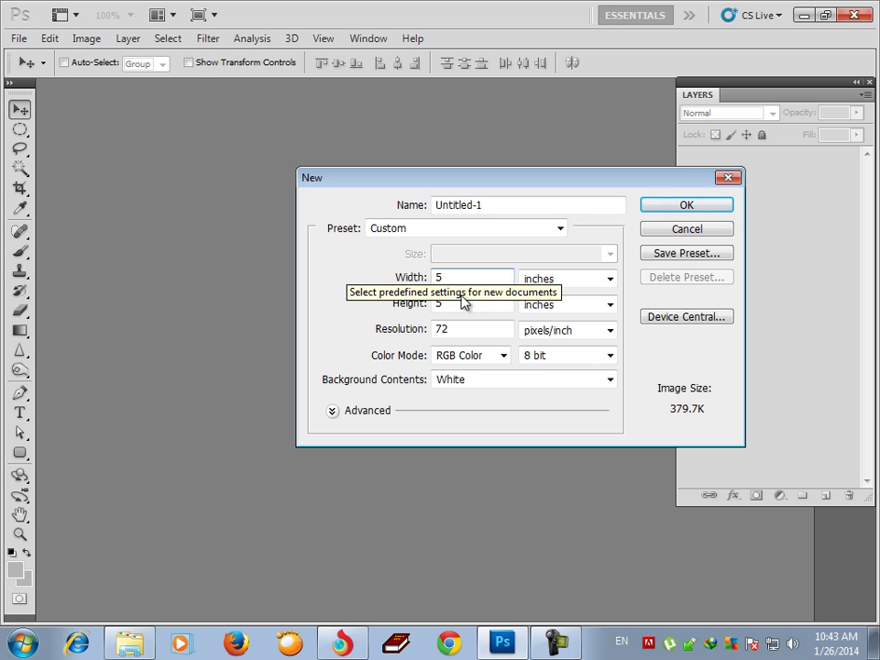
Create a new 5 by 5 inch RGB document with a white background and a resolution of 500 pixels/inch
{"action": "left_click_drag", "start_coordinate": [471, 331], "coordinate": [370, 327]}
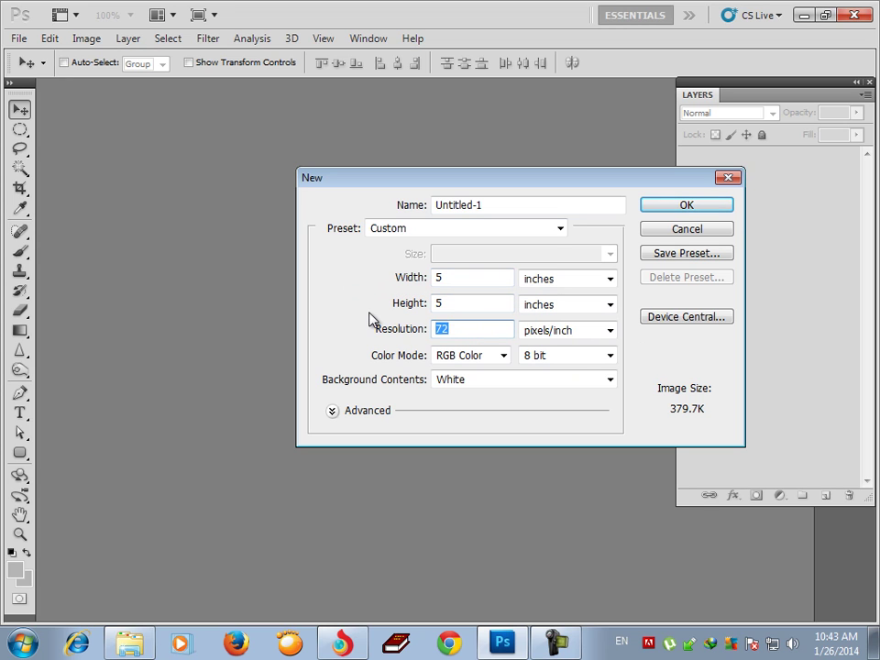
{"action": "type", "text": "500"}
{"action": "left_click", "coordinate": [694, 207]}
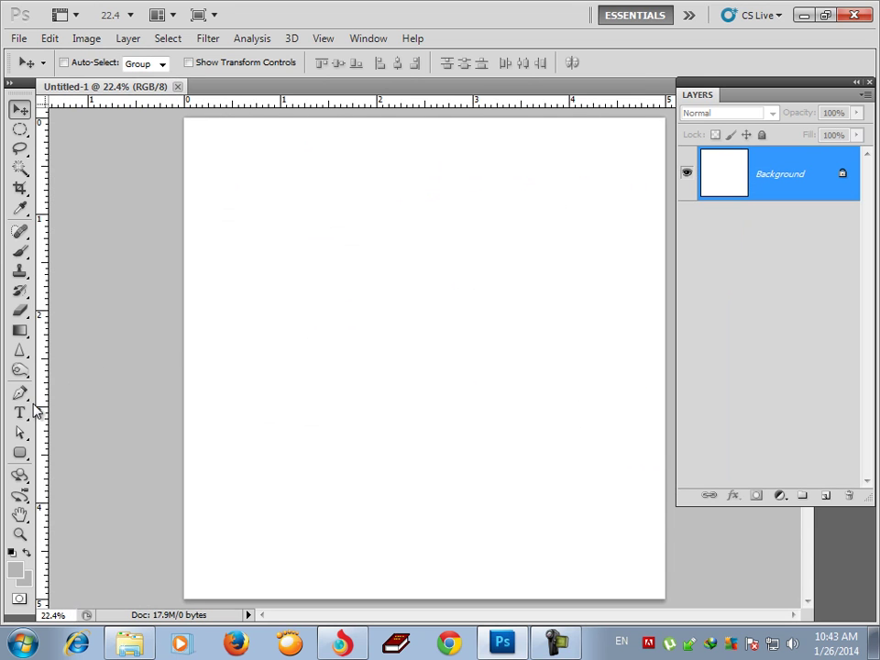
Add the text "Ps" in Arial Narrow at 176.37 pt and position it near the centre of the canvas
{"action": "left_click", "coordinate": [20, 413]}
{"action": "left_click", "coordinate": [399, 344]}
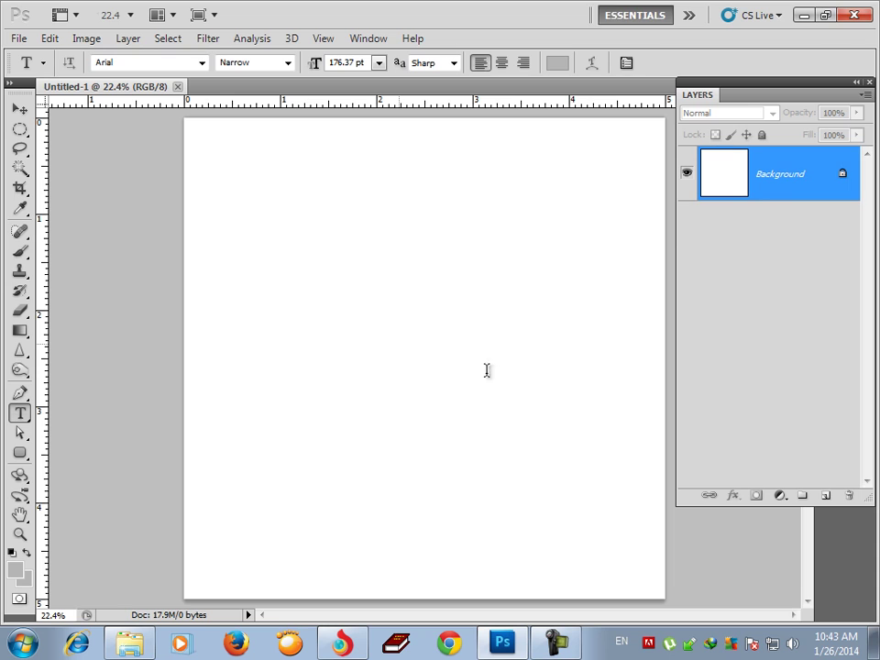
{"action": "type", "text": "Ps"}
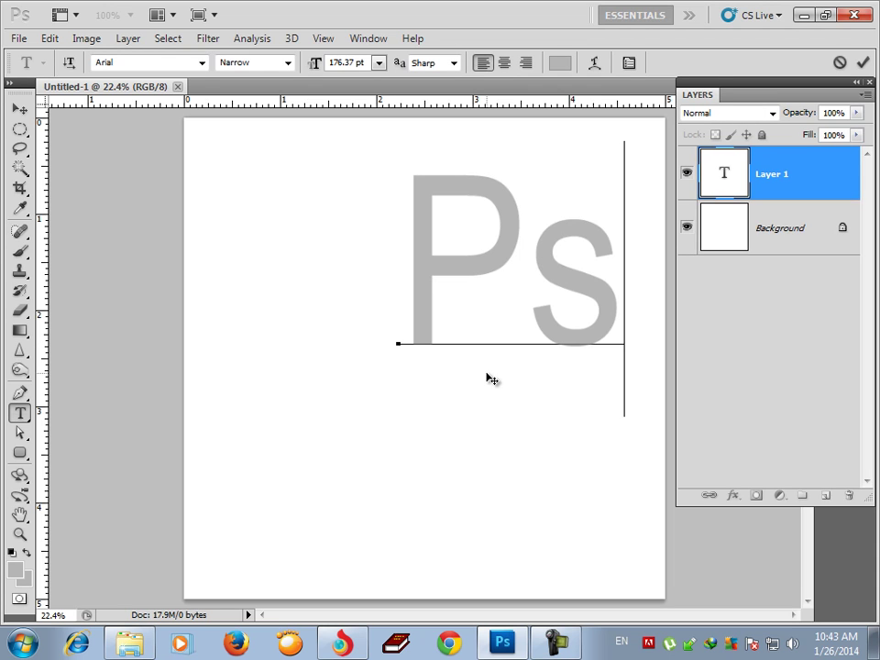
{"action": "left_click", "coordinate": [516, 406]}
{"action": "left_click_drag", "start_coordinate": [473, 428], "coordinate": [407, 496]}
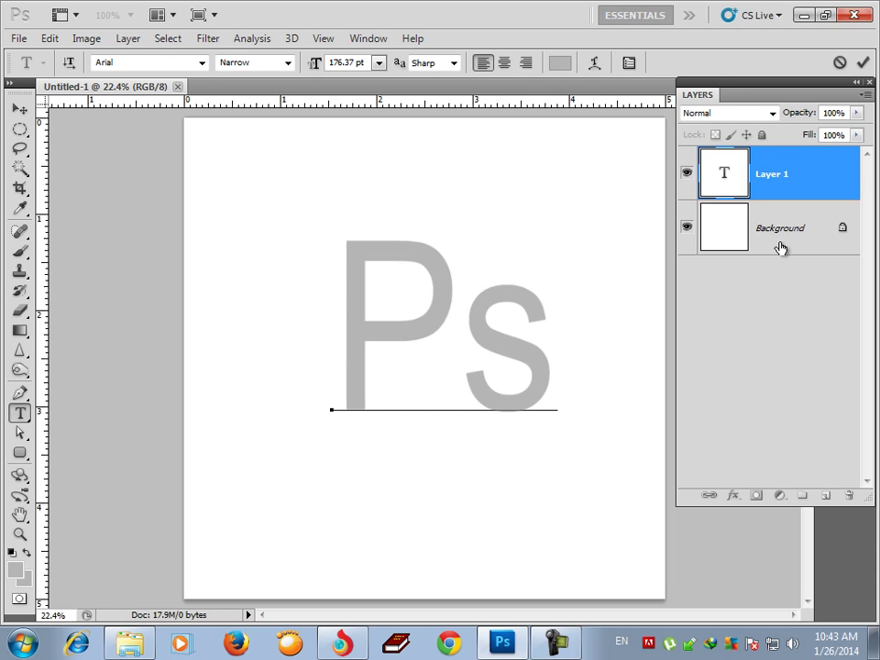
Fill the Background layer with a radial white-to-dark-grey gradient drawn from just below the canvas centre to well beneath the canvas
{"action": "left_click", "coordinate": [786, 237]}
{"action": "left_click", "coordinate": [787, 236]}
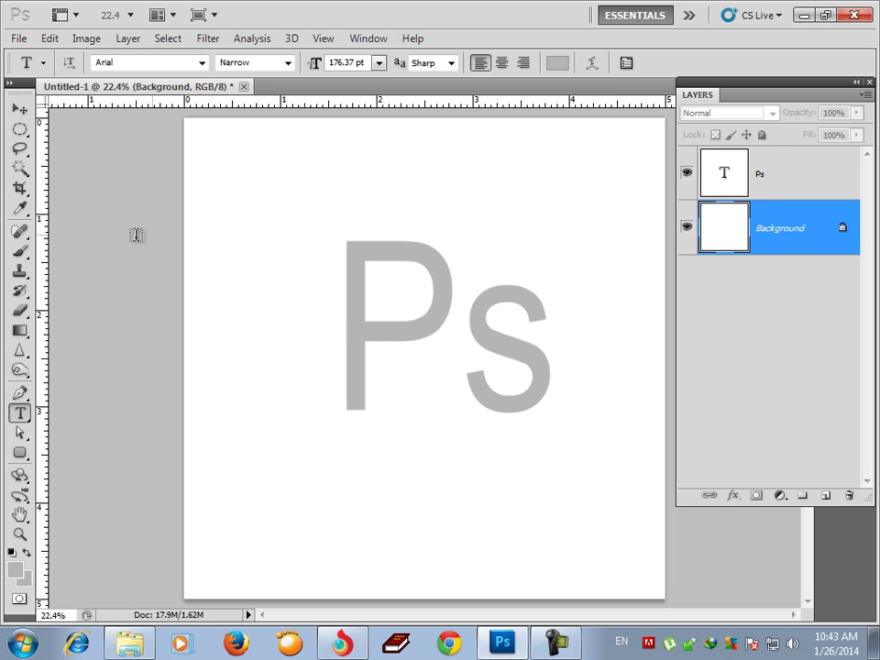
{"action": "left_click", "coordinate": [20, 330]}
{"action": "left_click", "coordinate": [175, 63]}
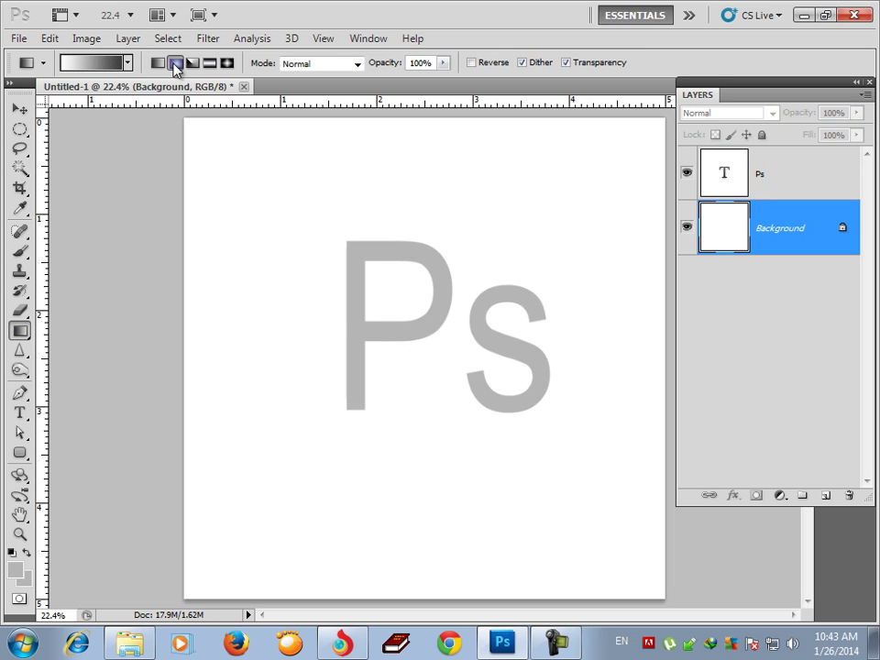
{"action": "left_click", "coordinate": [99, 63]}
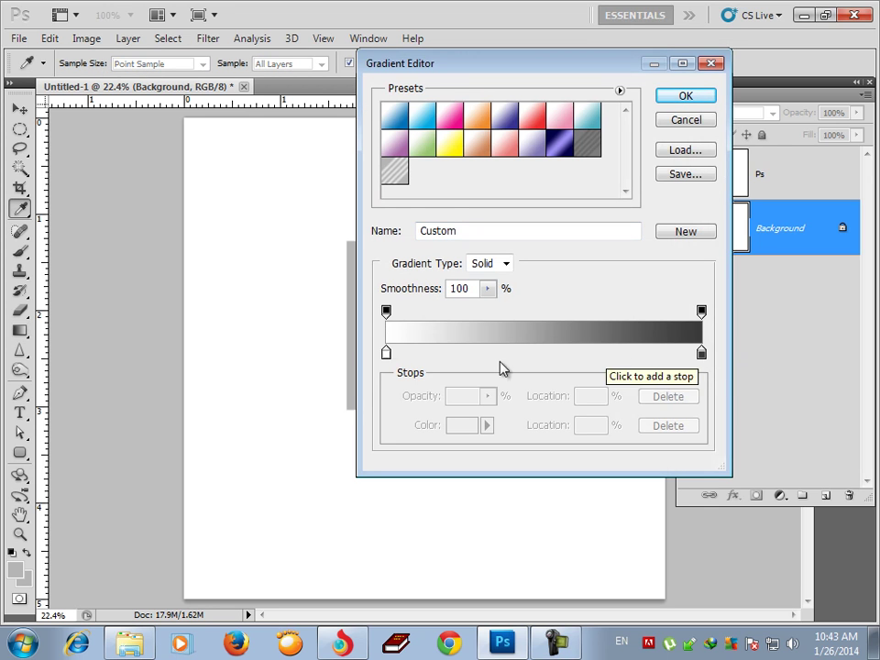
{"action": "left_click", "coordinate": [708, 96]}
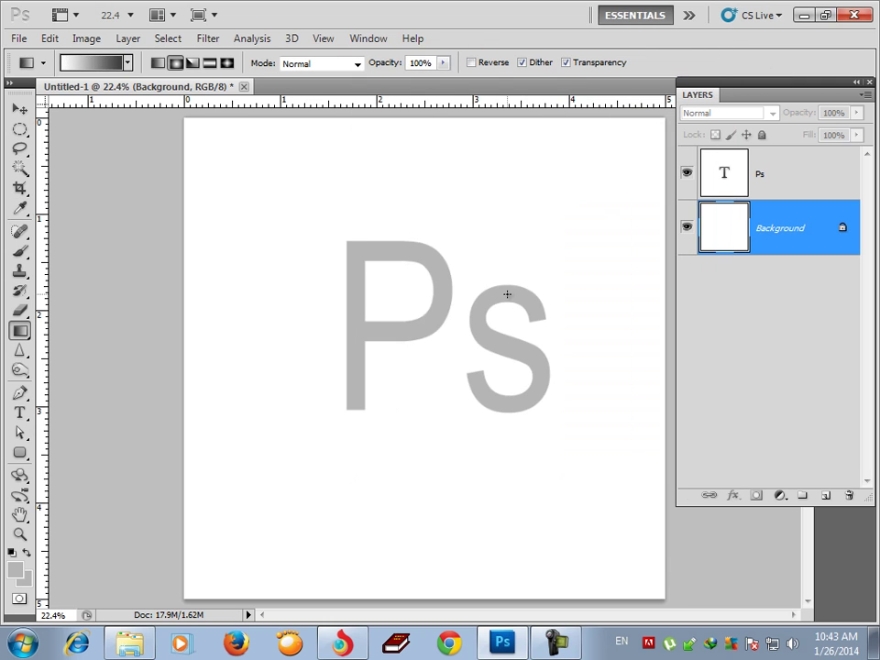
{"action": "key", "text": "ctrl+minus"}
{"action": "key", "text": "ctrl+minus"}
{"action": "key", "text": "ctrl+minus"}
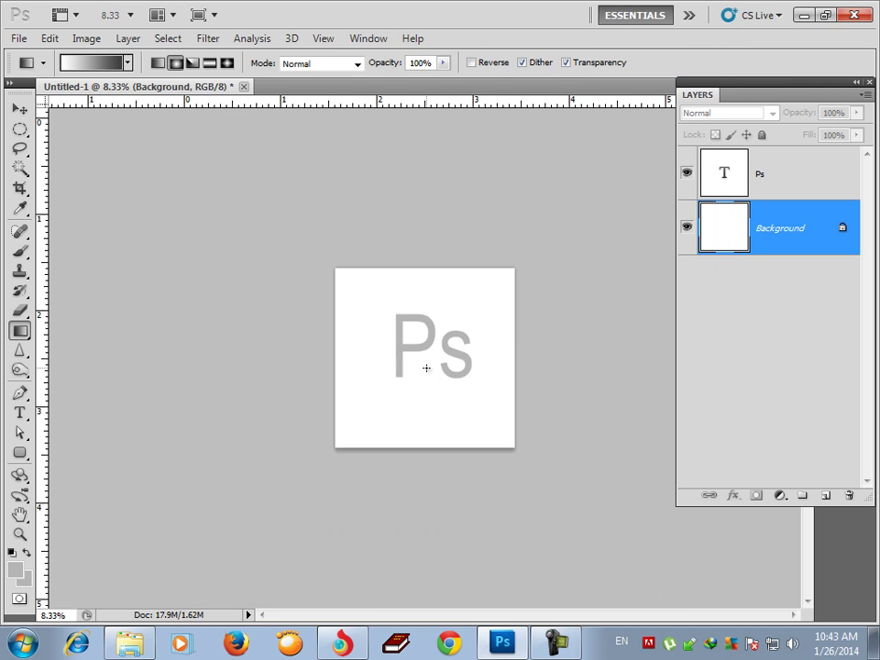
{"action": "left_click_drag", "start_coordinate": [423, 381], "coordinate": [423, 538]}
{"action": "left_click_drag", "start_coordinate": [423, 585], "coordinate": [423, 583]}
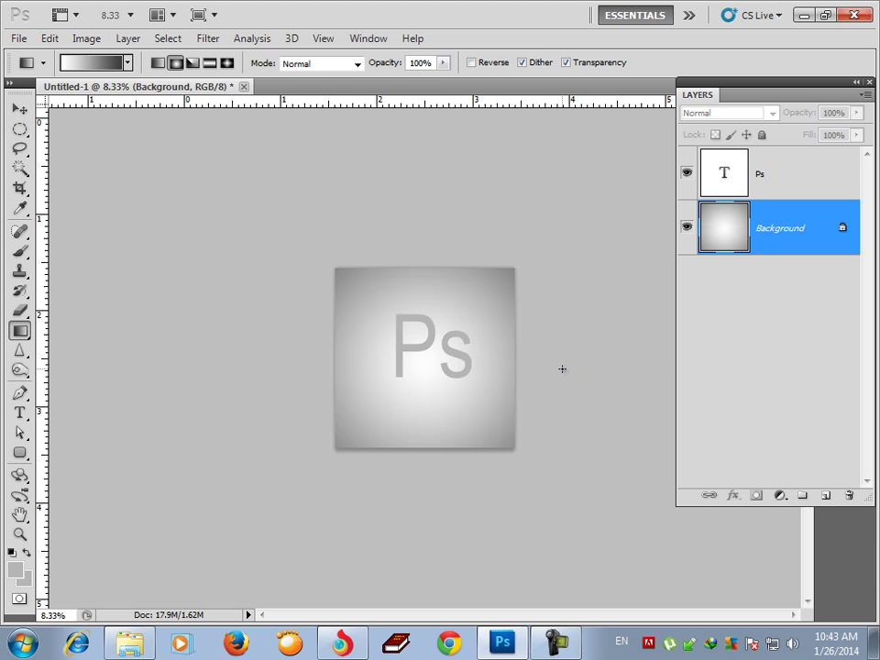
{"action": "key", "text": "ctrl+0"}
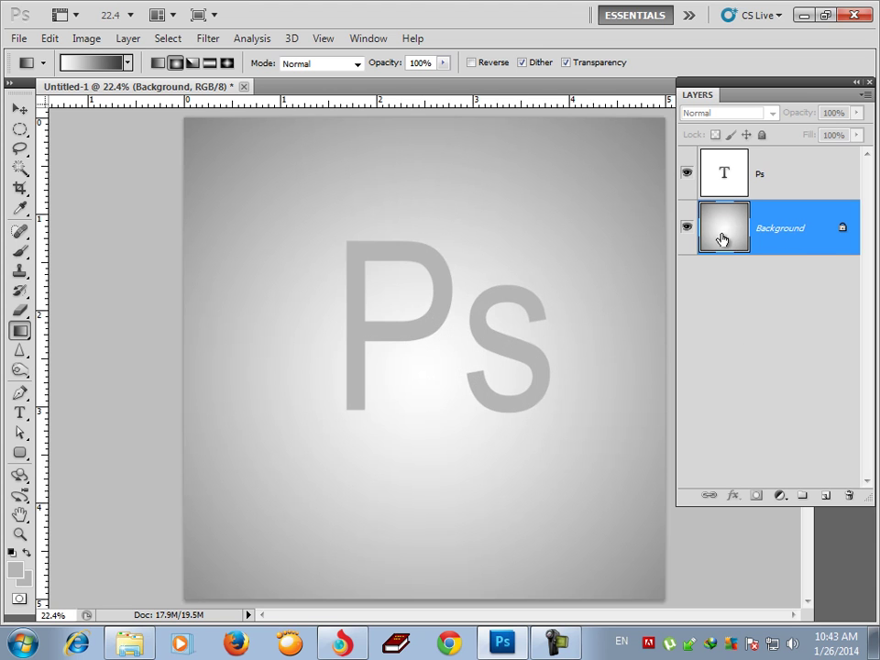
Convert the Ps text layer to a 3D Repoussé object, agreeing to rasterize the text
{"action": "left_click", "coordinate": [815, 192]}
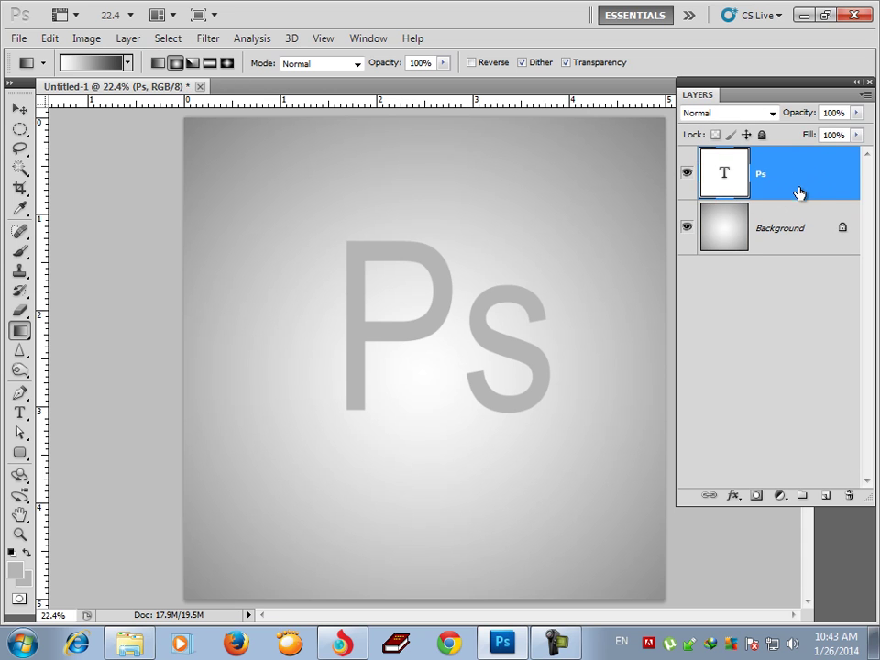
{"action": "left_click", "coordinate": [291, 39]}
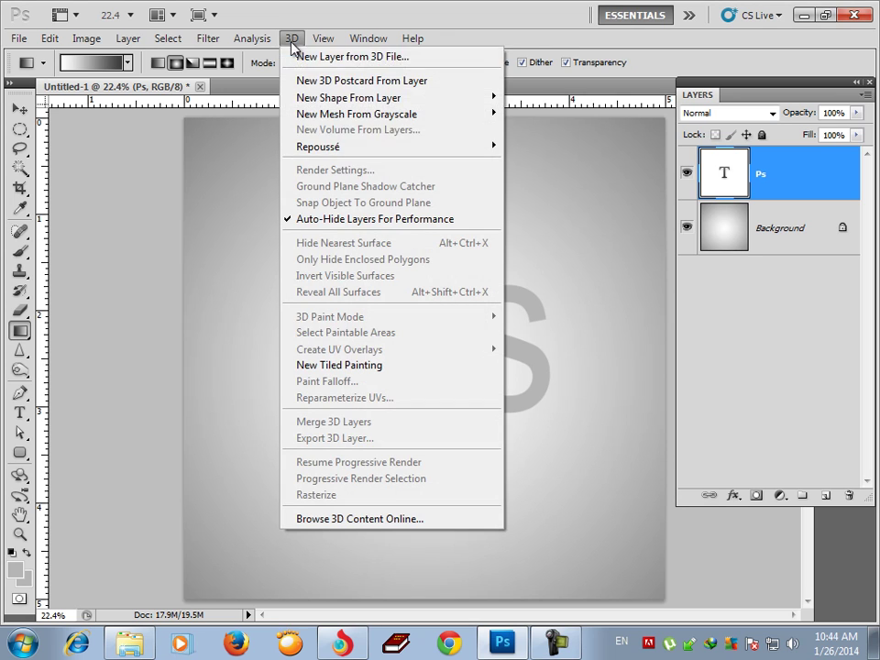
{"action": "mouse_move", "coordinate": [453, 149]}
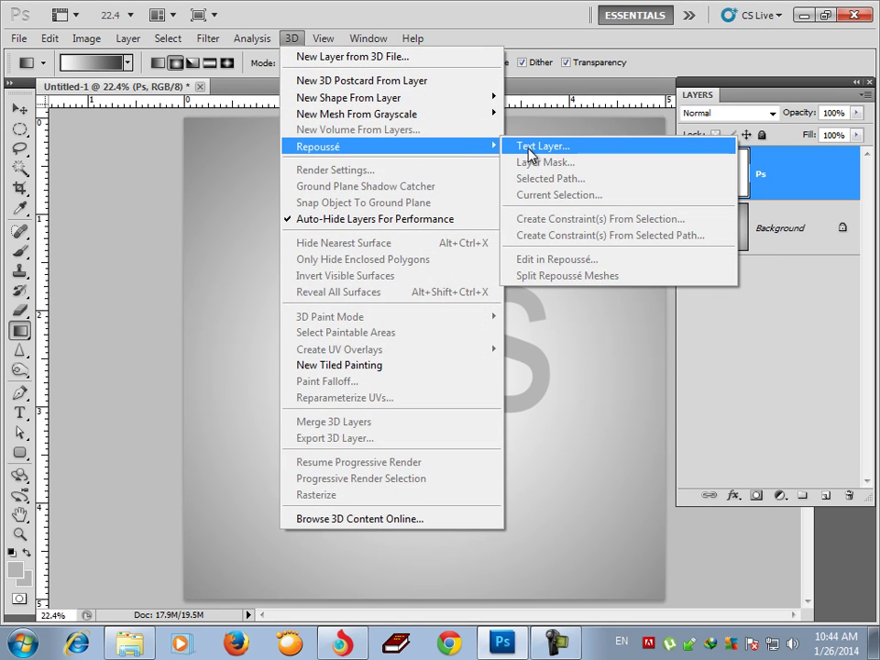
{"action": "left_click", "coordinate": [527, 148]}
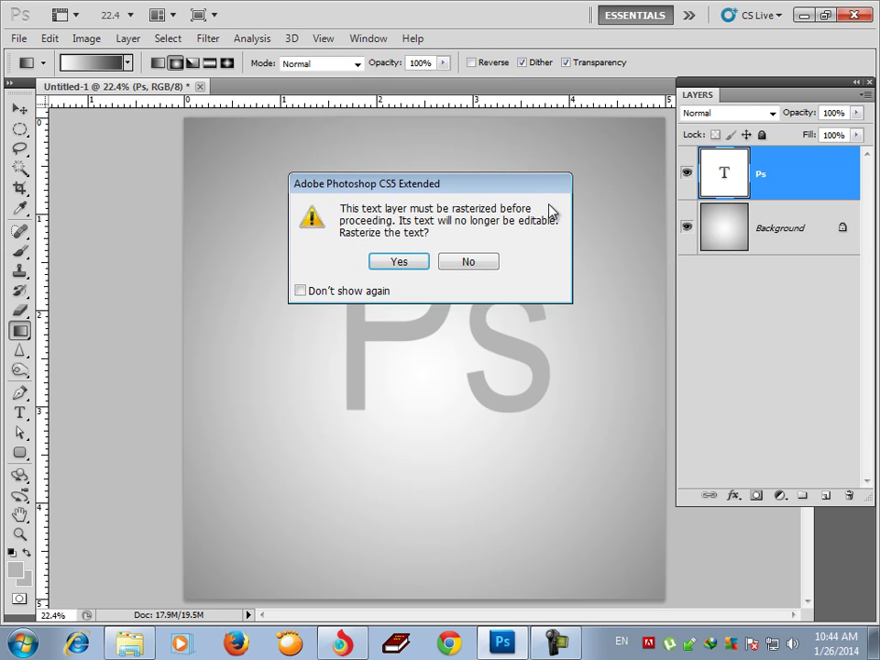
{"action": "left_click", "coordinate": [397, 260]}
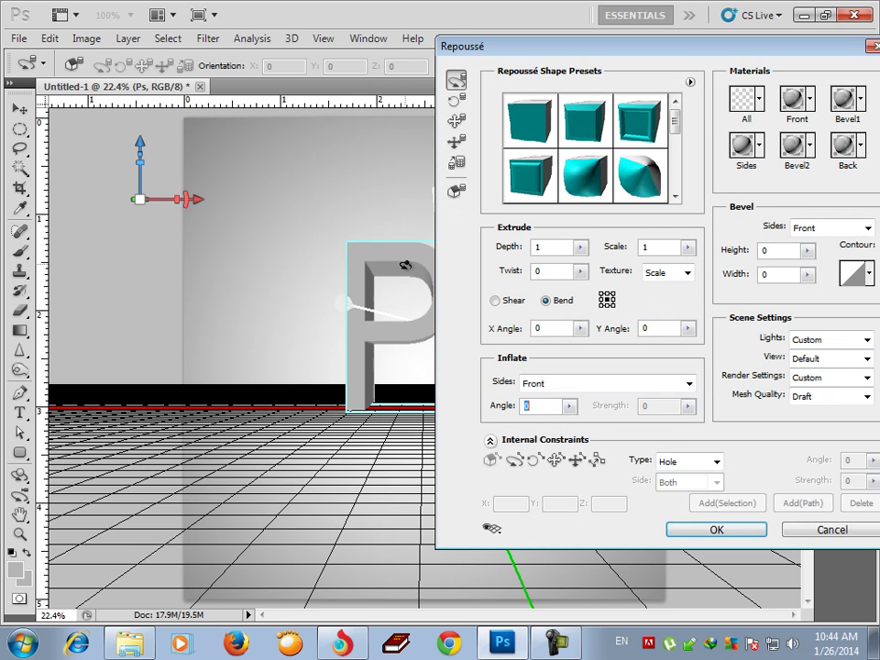
Browse the Repoussé shape presets as small thumbnails and try an inflated shape on the text
{"action": "left_click_drag", "start_coordinate": [527, 55], "coordinate": [425, 88]}
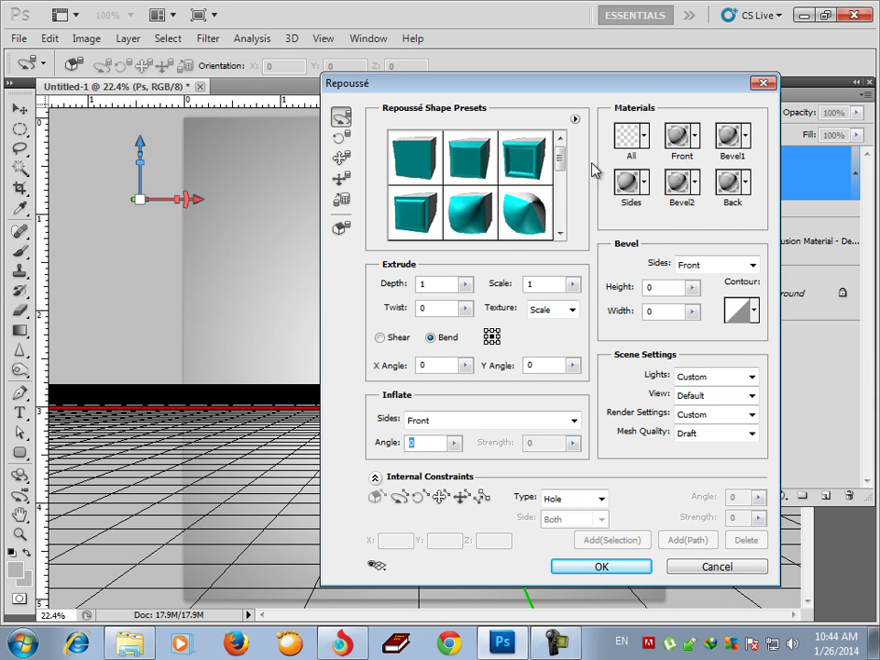
{"action": "left_click_drag", "start_coordinate": [563, 167], "coordinate": [573, 122]}
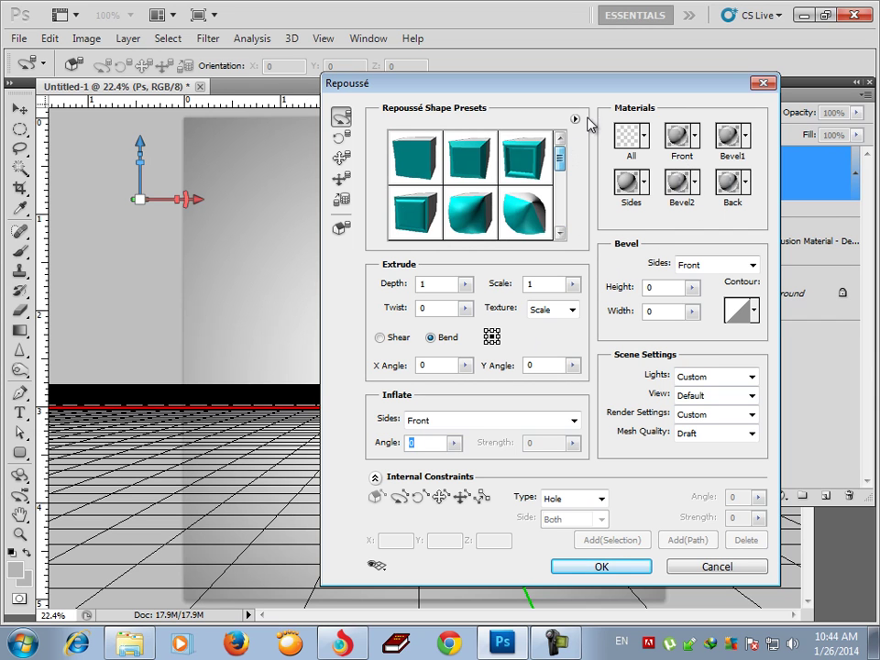
{"action": "left_click", "coordinate": [574, 120]}
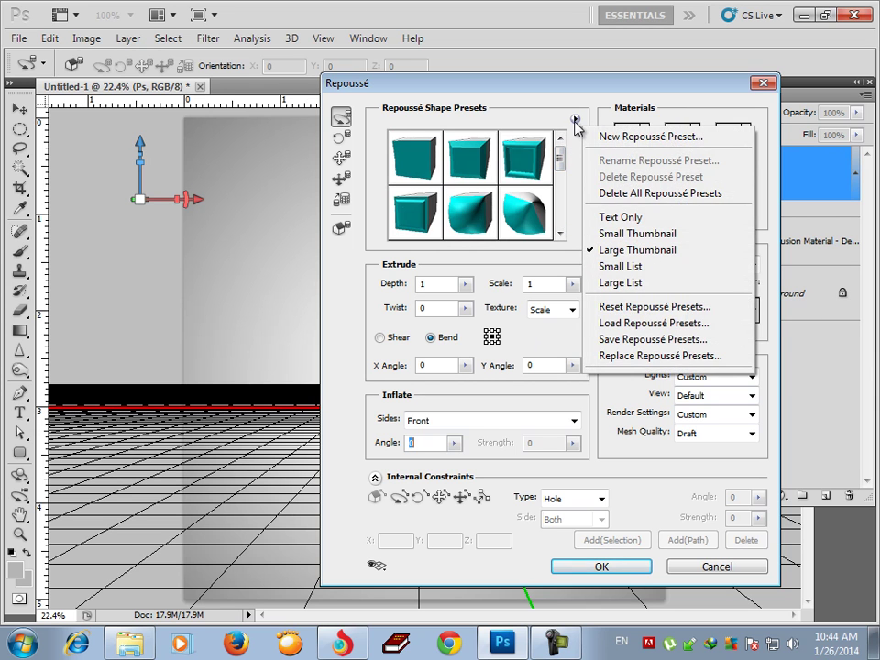
{"action": "left_click", "coordinate": [648, 236]}
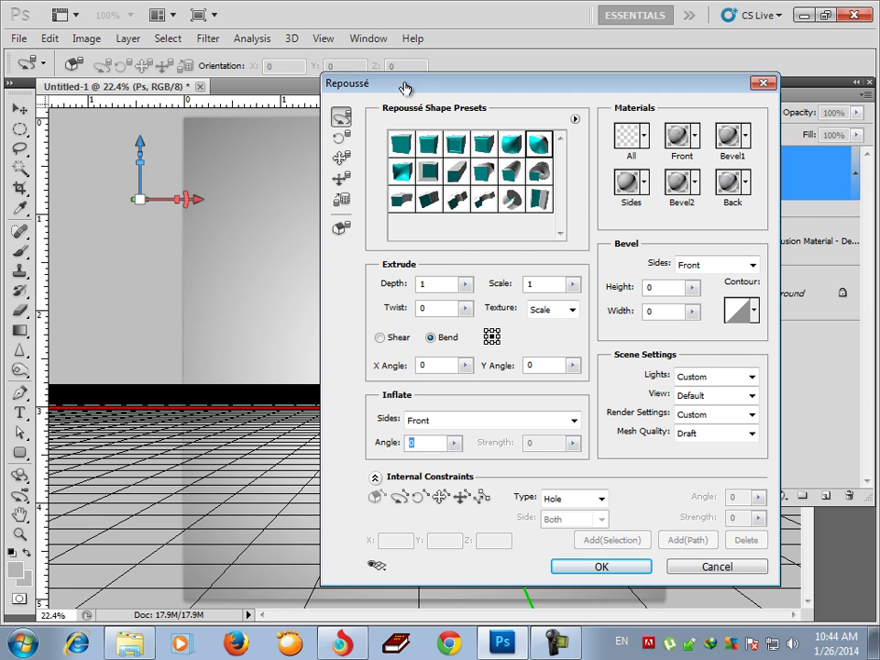
{"action": "left_click_drag", "start_coordinate": [402, 86], "coordinate": [668, 98]}
{"action": "left_click", "coordinate": [844, 134]}
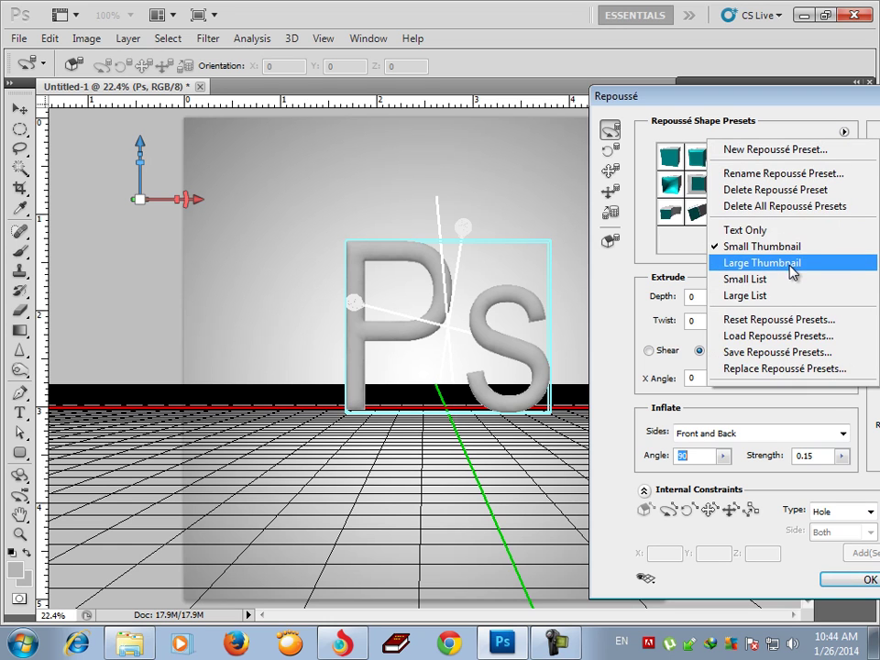
{"action": "left_click", "coordinate": [789, 264]}
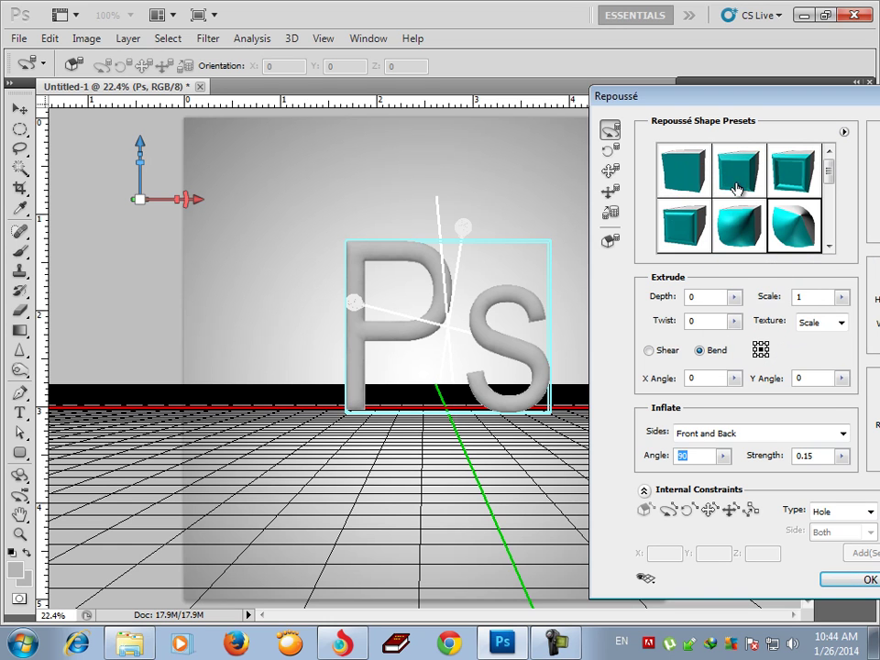
Extrude the text with the plain block Repoussé preset at depth 1 and scale 1, and apply it
{"action": "left_click", "coordinate": [675, 171]}
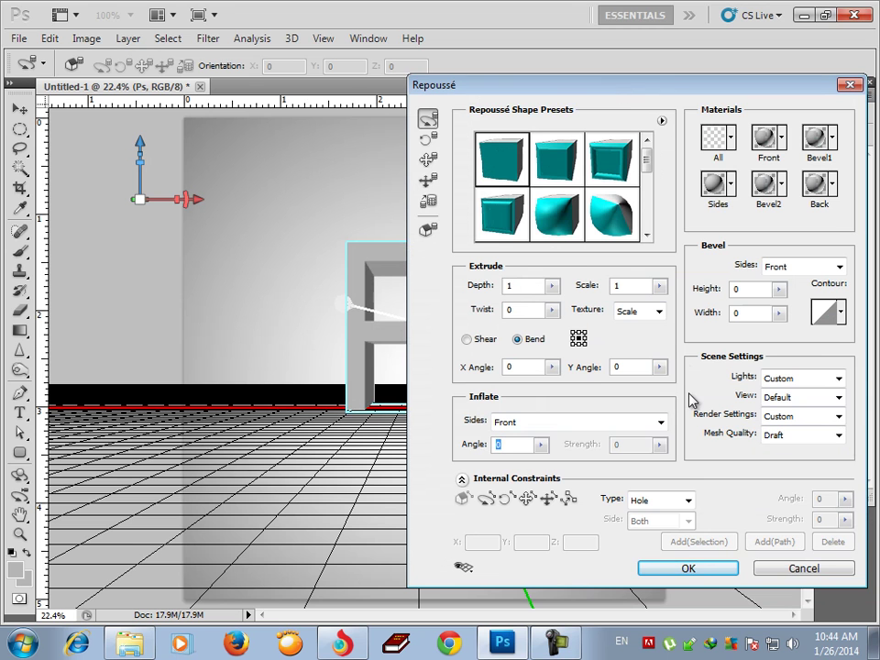
{"action": "left_click", "coordinate": [662, 567]}
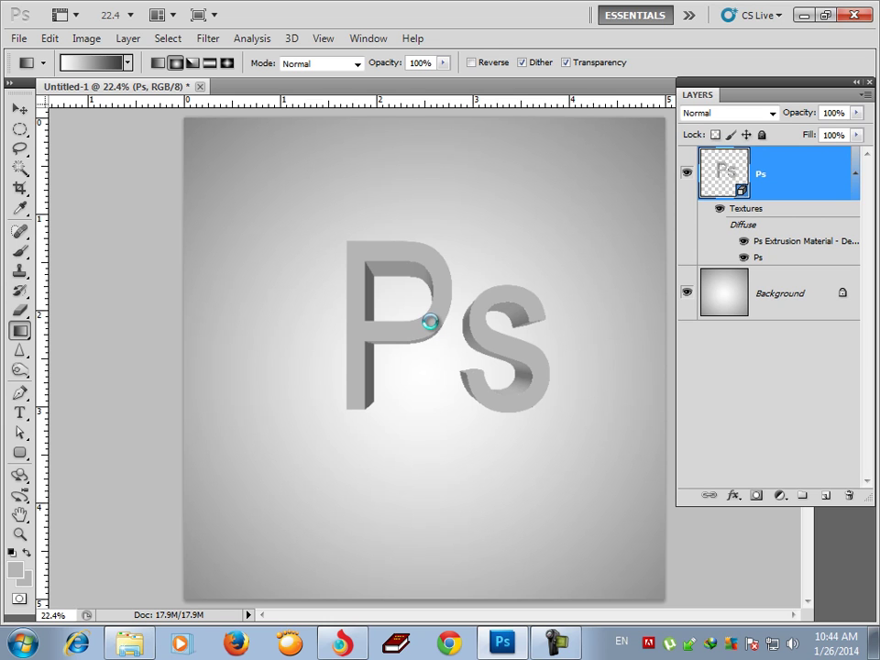
{"action": "scroll", "coordinate": [428, 323], "scroll_direction": "up", "scroll_amount": 2}
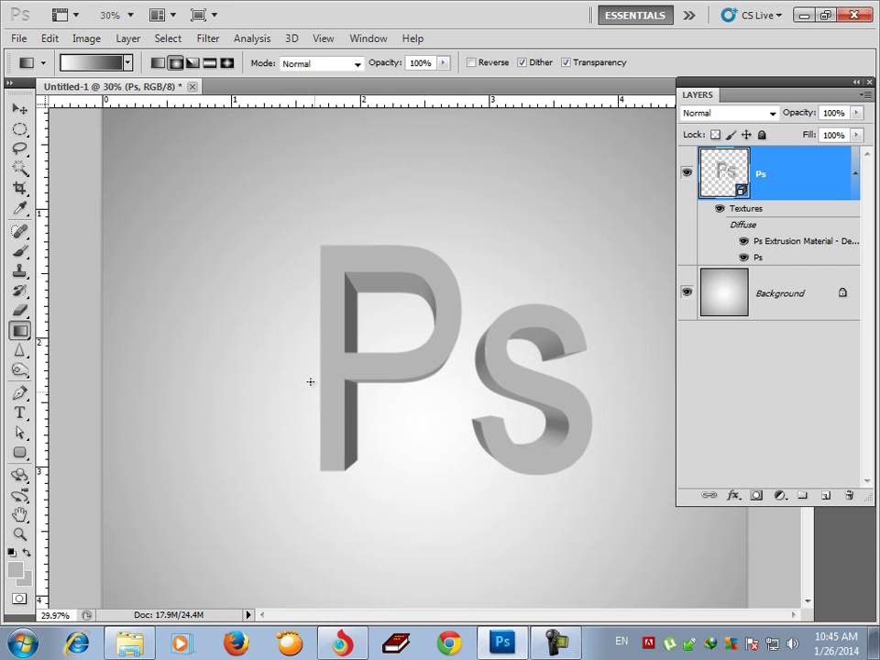
Open the 3D object's Ps face texture and give its layer a Gradient Overlay based on the Blue gradient preset
{"action": "double_click", "coordinate": [755, 260]}
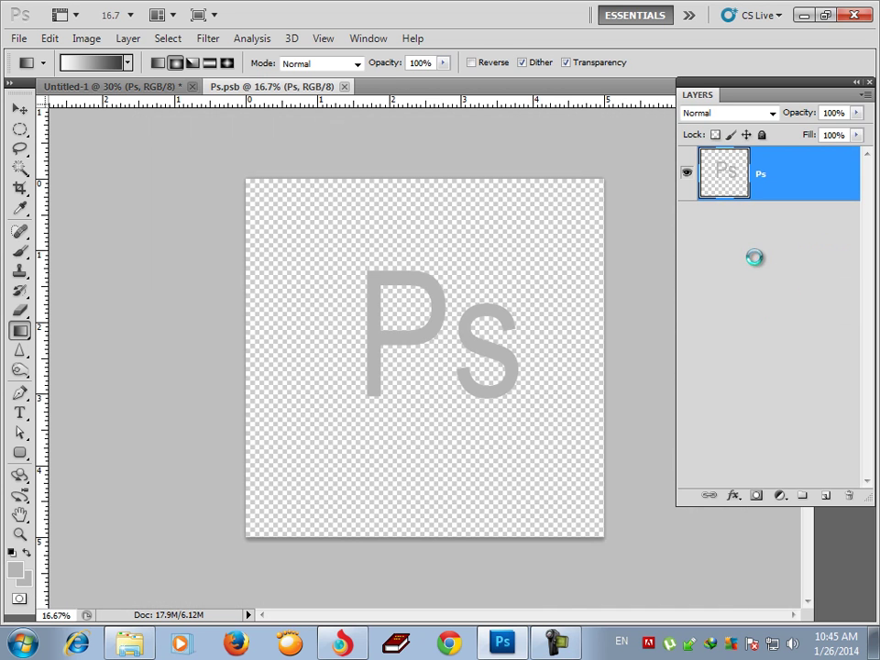
{"action": "right_click", "coordinate": [805, 165]}
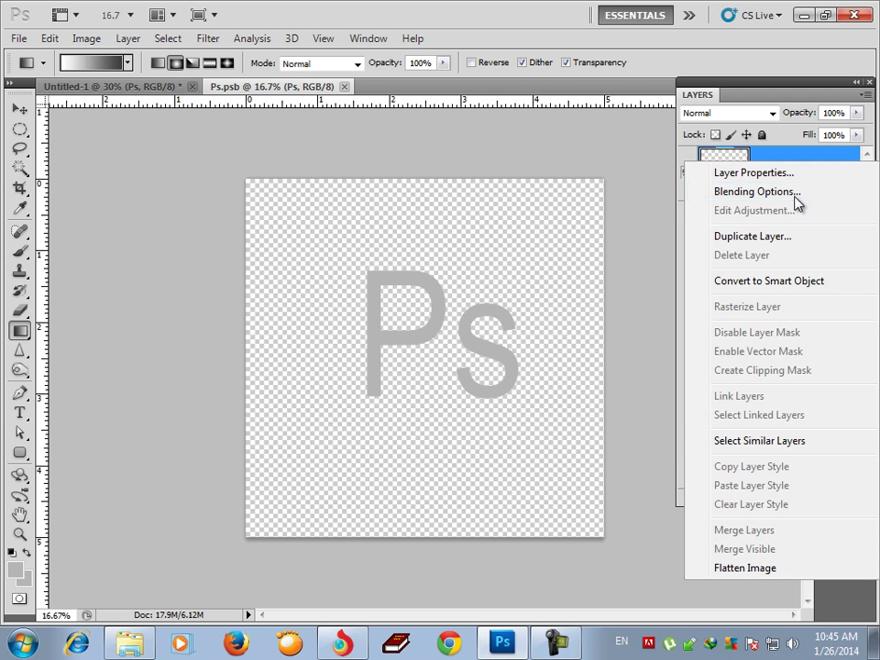
{"action": "left_click", "coordinate": [794, 193]}
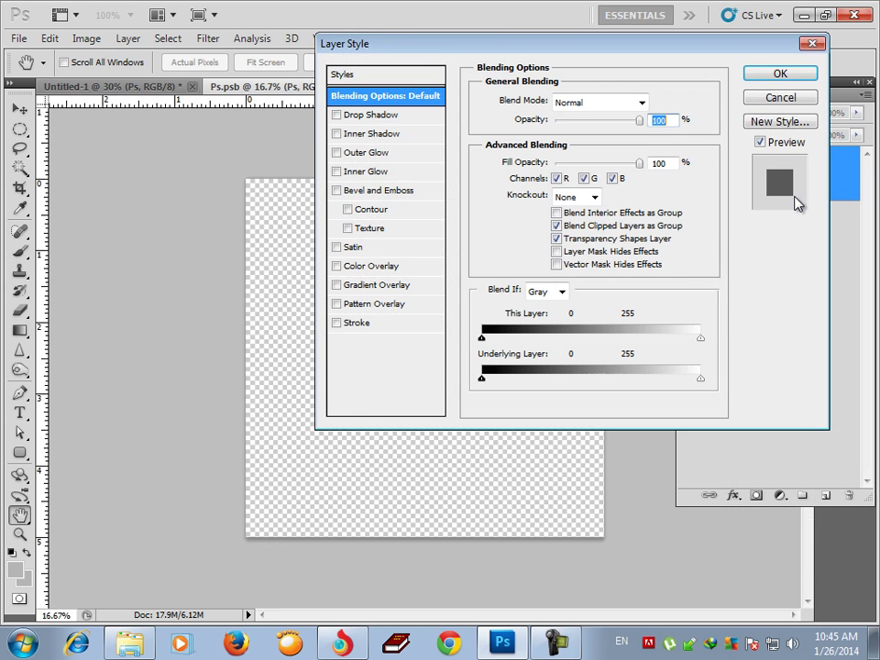
{"action": "left_click", "coordinate": [362, 290]}
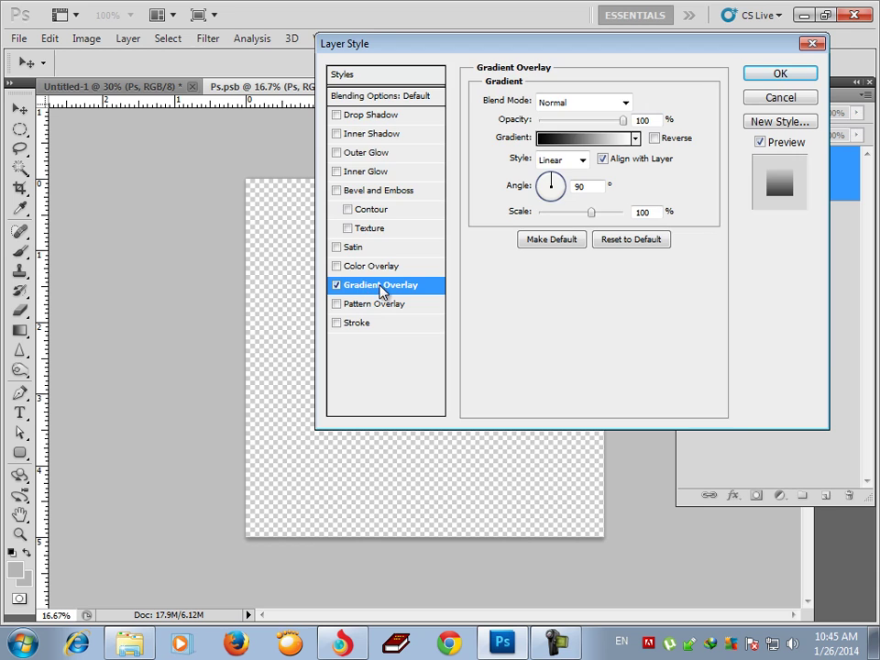
{"action": "left_click", "coordinate": [578, 142]}
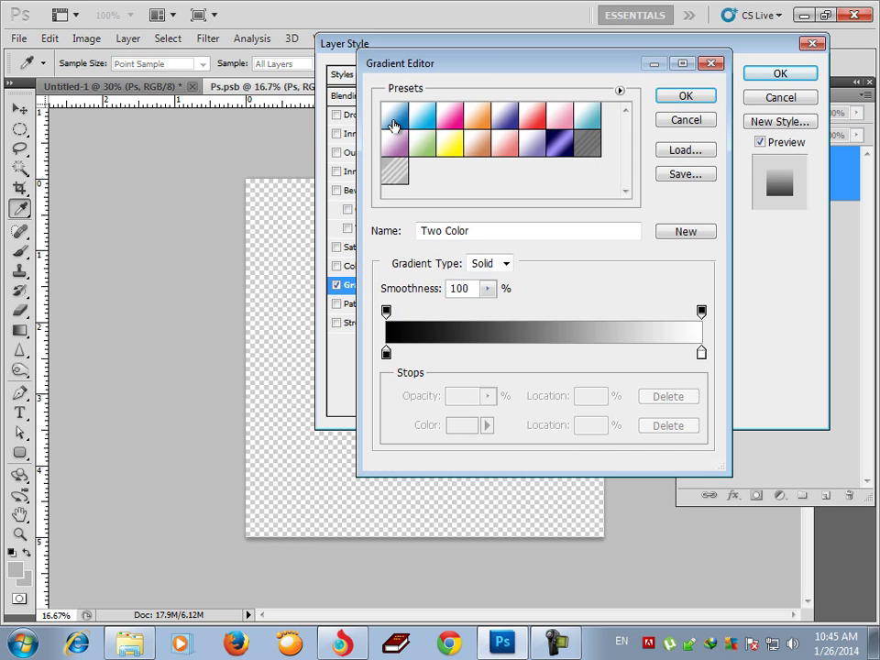
{"action": "left_click", "coordinate": [394, 124]}
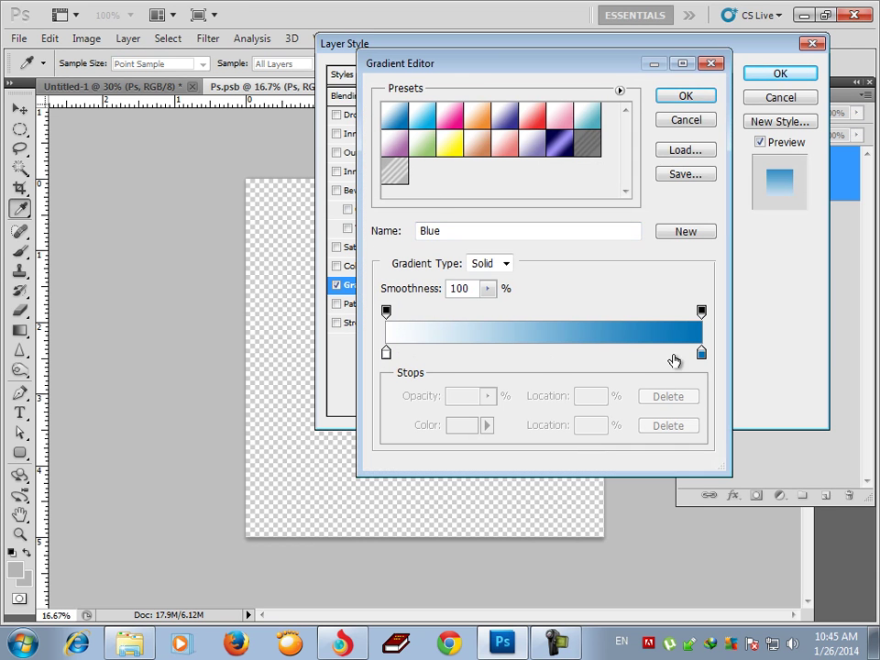
Change the end colour stop of the overlay gradient to dark blue #003b93
{"action": "double_click", "coordinate": [702, 354]}
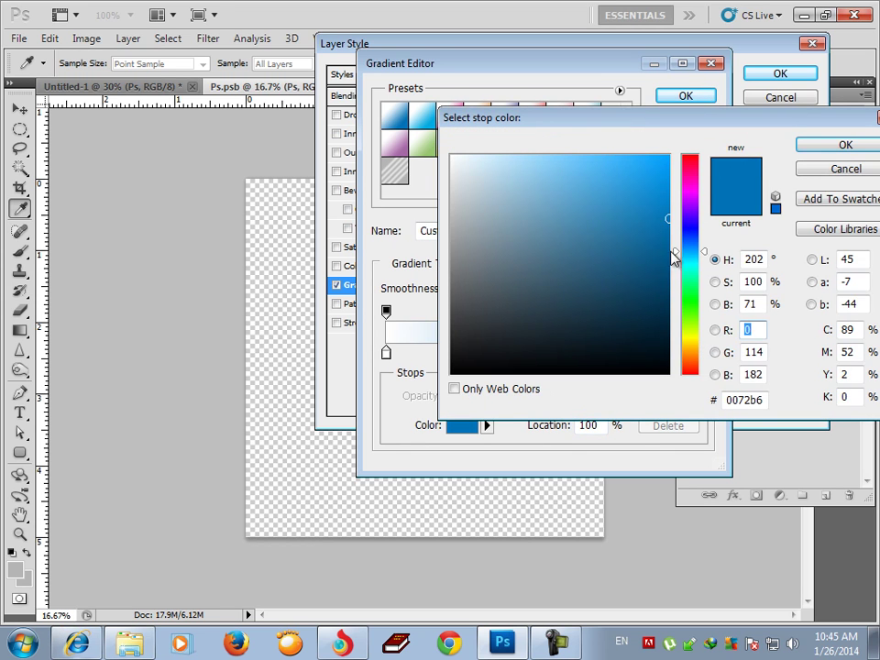
{"action": "left_click", "coordinate": [674, 283]}
{"action": "left_click_drag", "start_coordinate": [673, 283], "coordinate": [667, 290]}
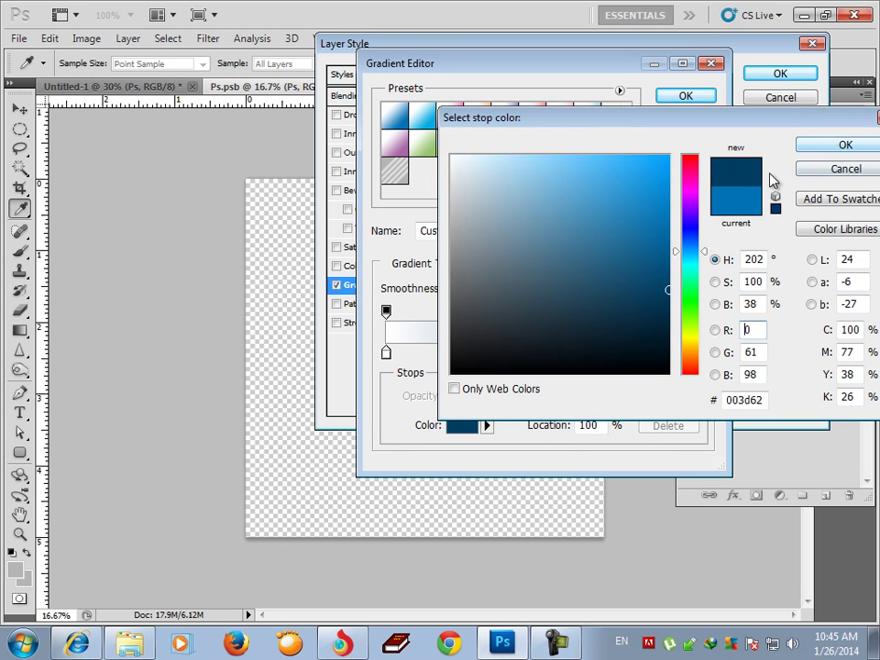
{"action": "left_click", "coordinate": [697, 245]}
{"action": "left_click", "coordinate": [697, 243]}
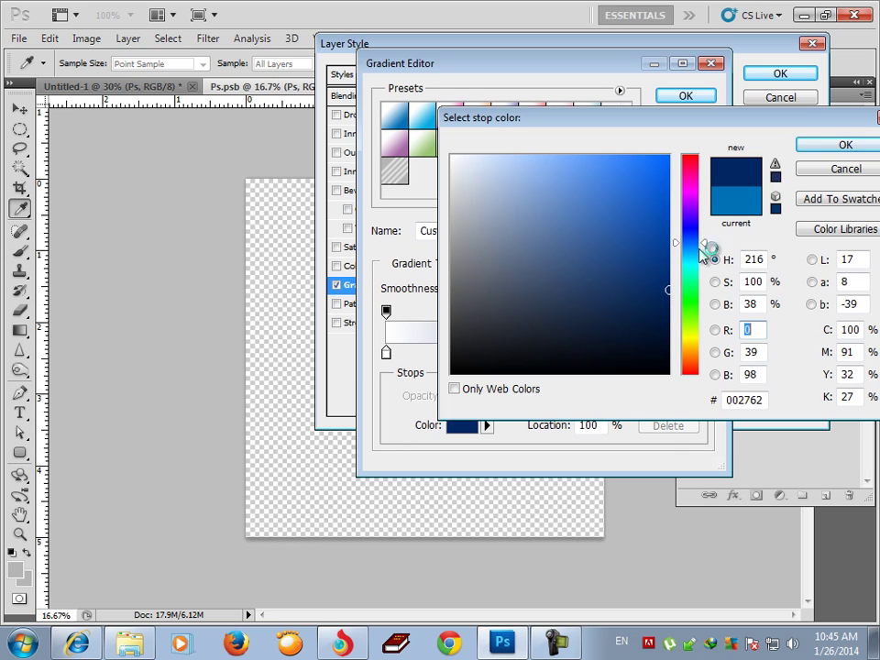
{"action": "left_click", "coordinate": [668, 285]}
{"action": "left_click", "coordinate": [673, 247]}
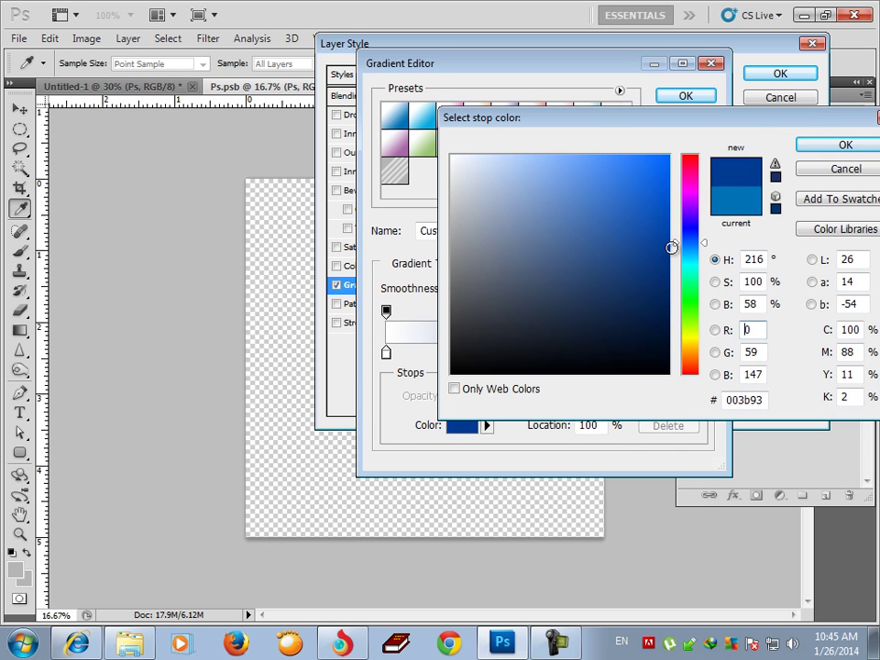
{"action": "left_click", "coordinate": [829, 145]}
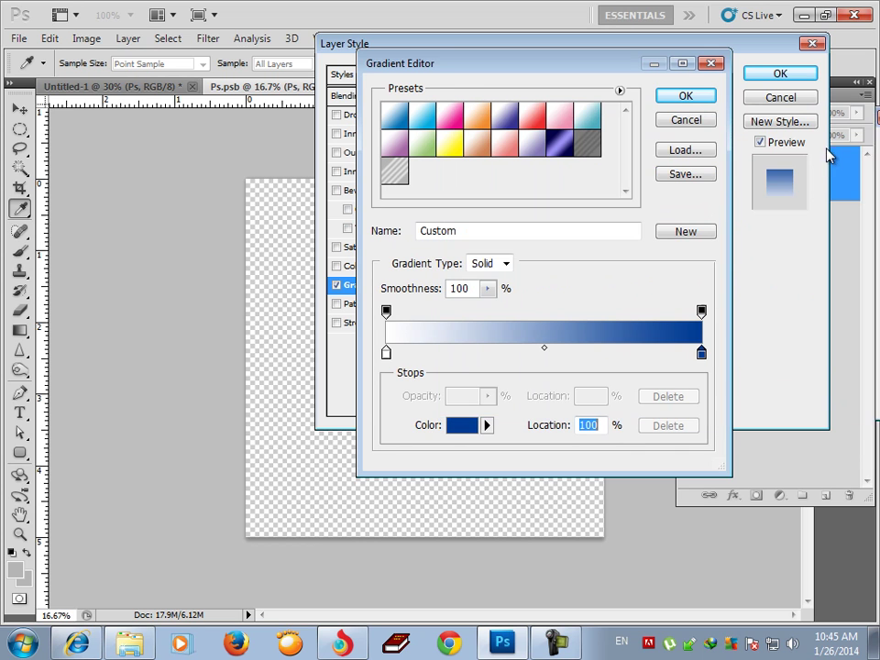
Set the gradient's start colour stop to violet-blue #4941fa and apply the Gradient Overlay to the Ps texture layer
{"action": "double_click", "coordinate": [386, 352]}
{"action": "left_click", "coordinate": [692, 236]}
{"action": "left_click_drag", "start_coordinate": [695, 240], "coordinate": [680, 243]}
{"action": "mouse_move", "coordinate": [587, 183]}
{"action": "left_mouse_down"}
{"action": "mouse_move", "coordinate": [564, 155]}
{"action": "mouse_move", "coordinate": [650, 159]}
{"action": "mouse_move", "coordinate": [577, 159]}
{"action": "mouse_move", "coordinate": [613, 160]}
{"action": "left_mouse_up"}
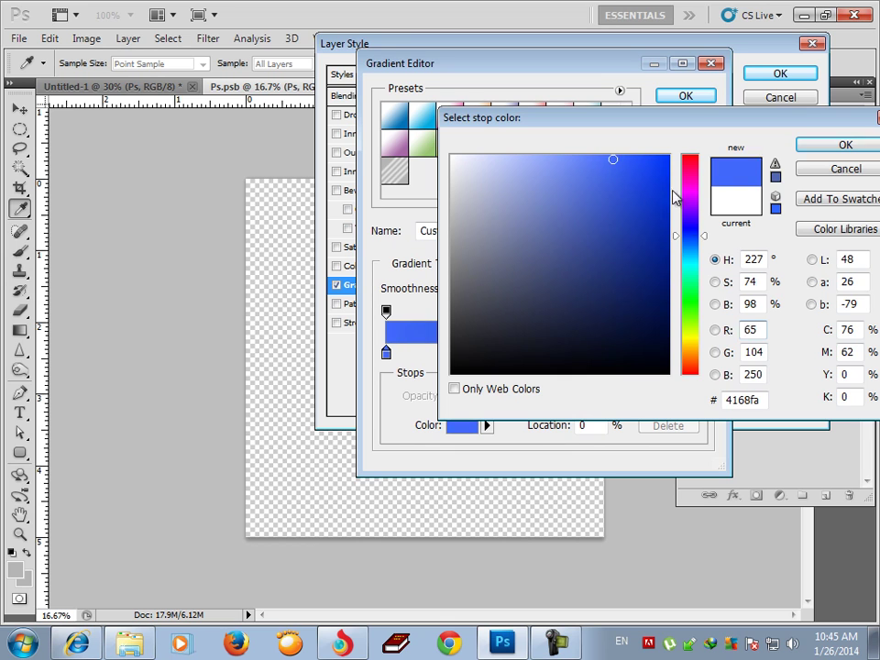
{"action": "left_click_drag", "start_coordinate": [697, 236], "coordinate": [696, 226]}
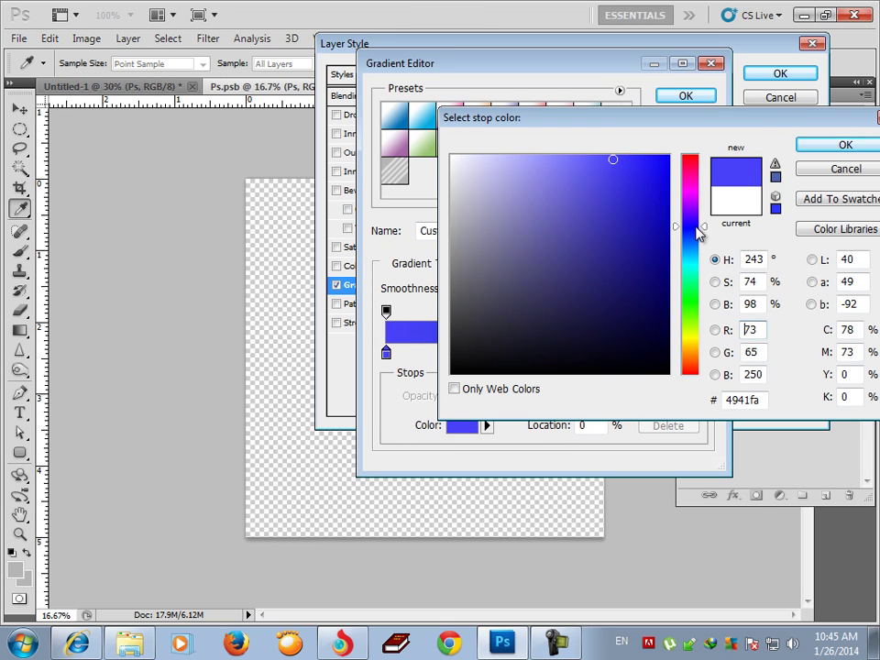
{"action": "left_click", "coordinate": [807, 151]}
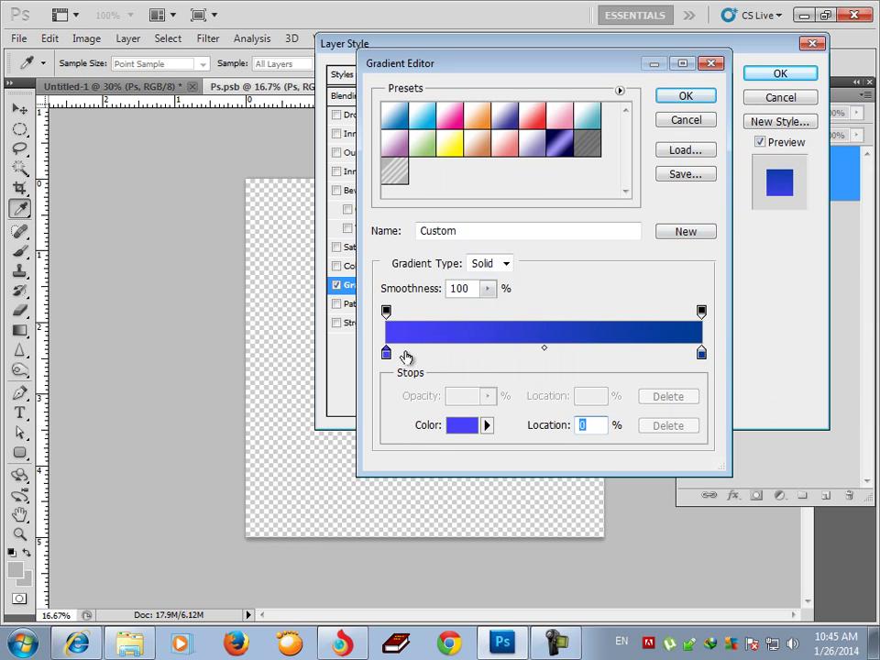
{"action": "left_click", "coordinate": [694, 99]}
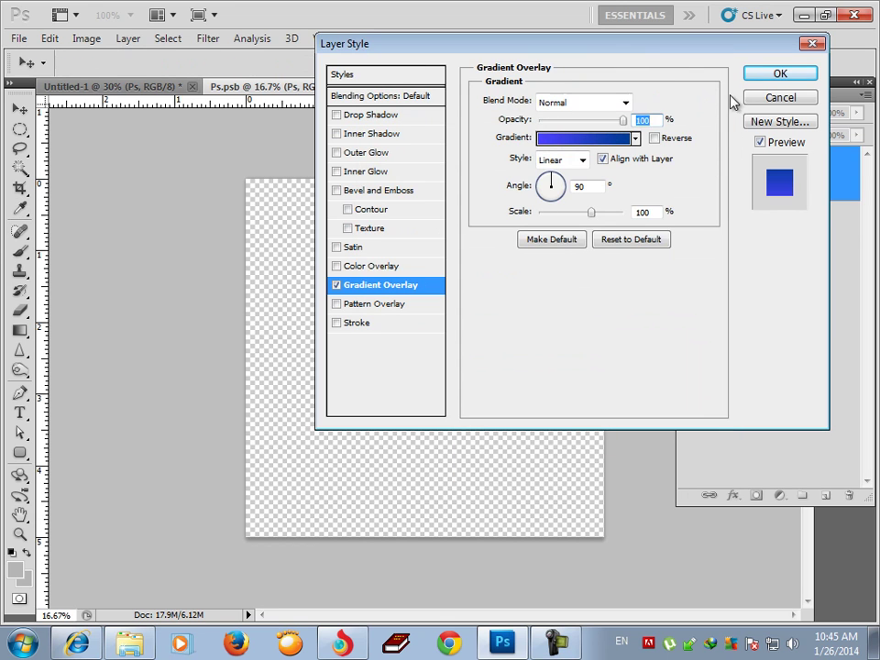
{"action": "left_click", "coordinate": [777, 74]}
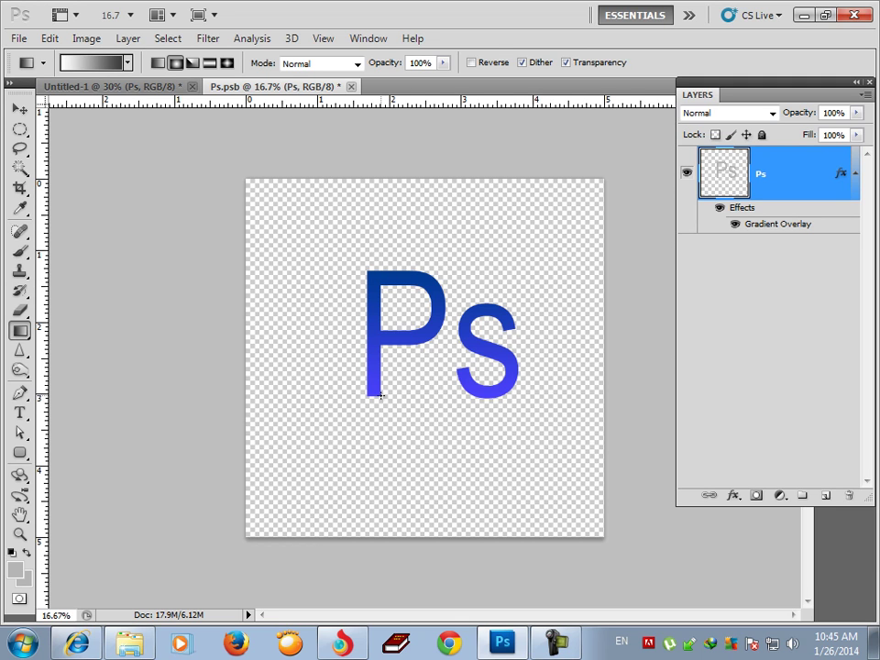
Reverse the Ps texture's Gradient Overlay, save the texture and return to the Untitled-1 document
{"action": "double_click", "coordinate": [811, 175]}
{"action": "left_click", "coordinate": [472, 340]}
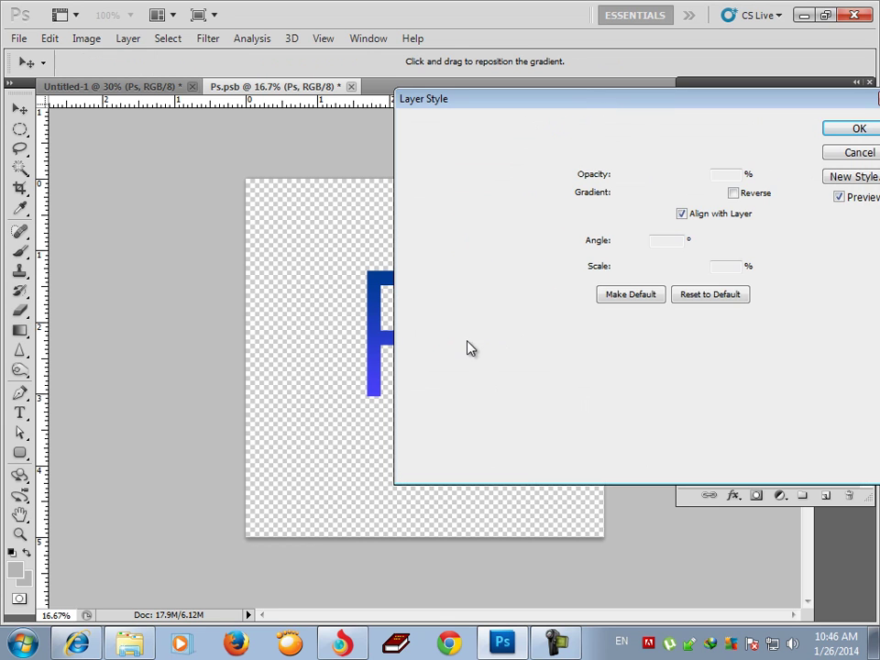
{"action": "left_click", "coordinate": [744, 194]}
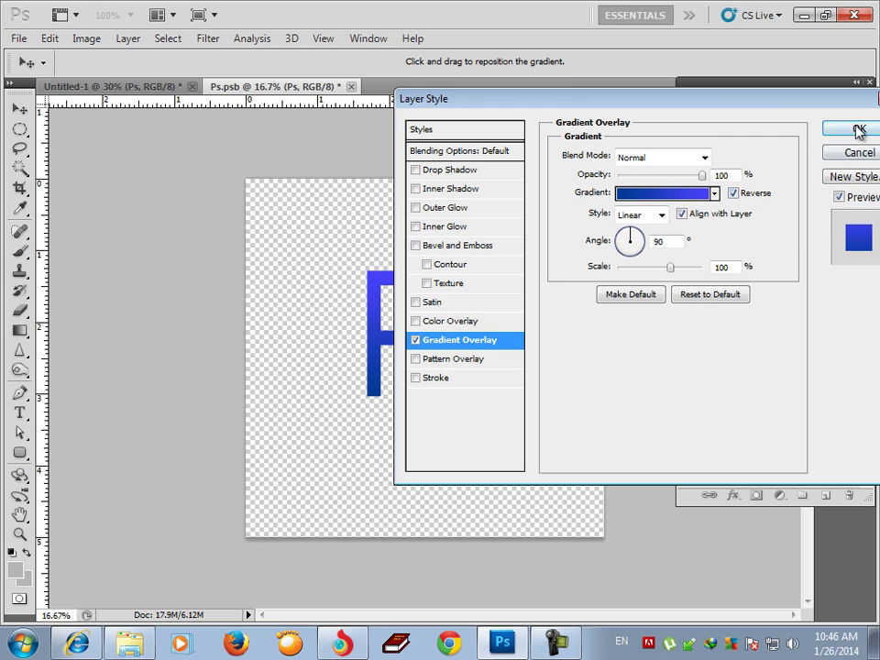
{"action": "left_click", "coordinate": [859, 129]}
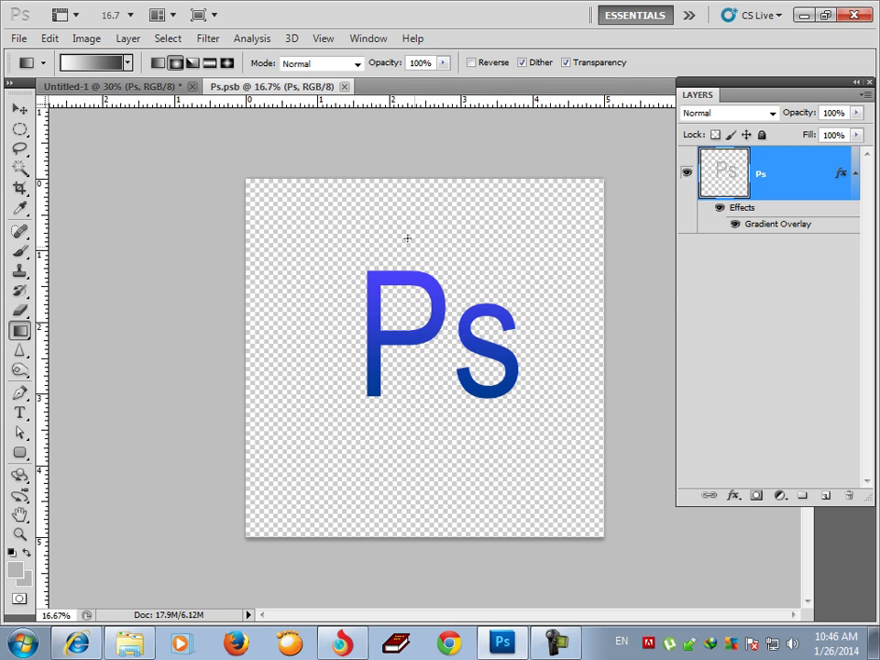
{"action": "left_click", "coordinate": [114, 90]}
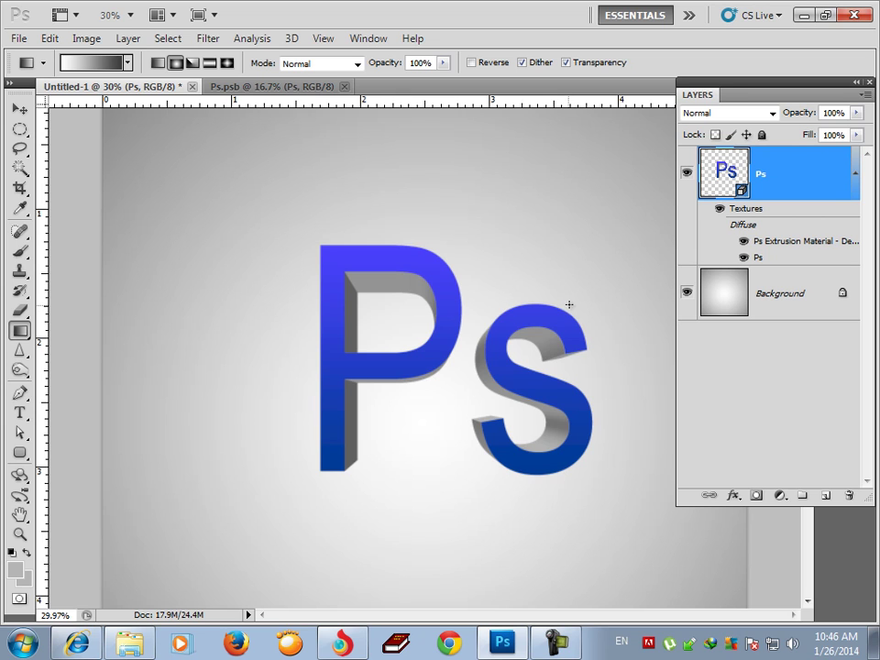
Fill the Ps Extrusion Material texture with a radial Blue preset gradient from near the upper edge to the lower edge, save it and return to Untitled-1
{"action": "double_click", "coordinate": [771, 244]}
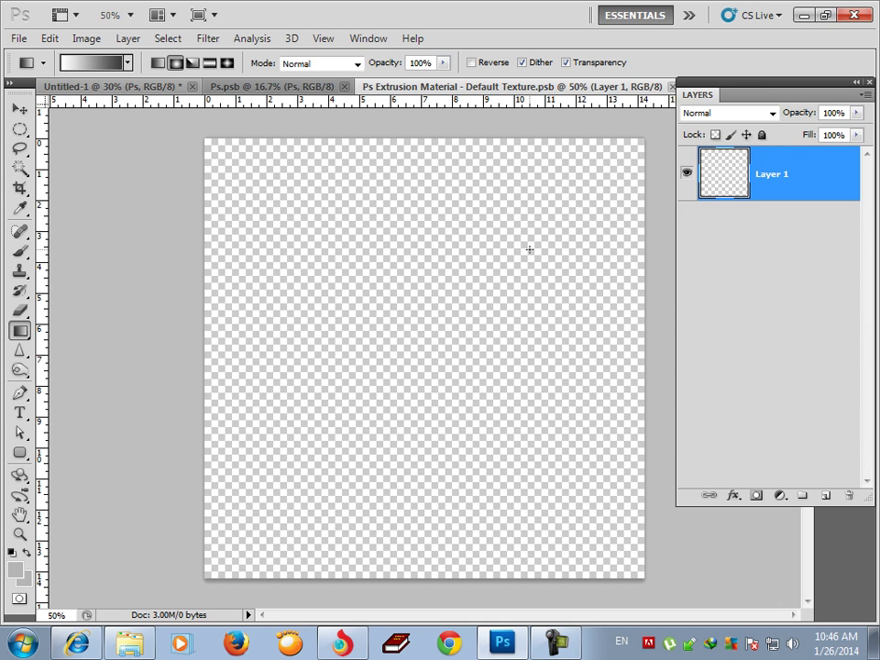
{"action": "left_click", "coordinate": [99, 64]}
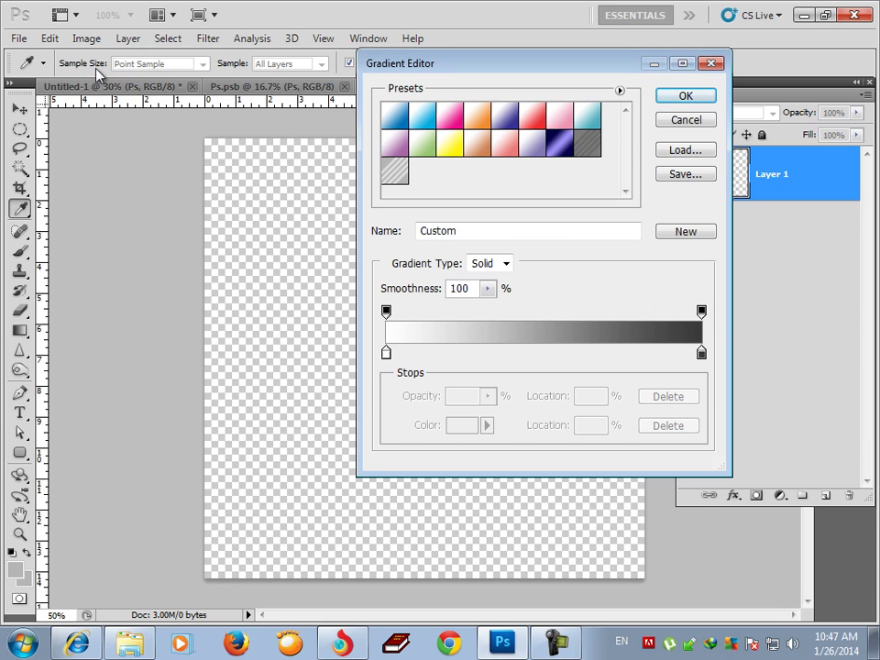
{"action": "left_click", "coordinate": [394, 125]}
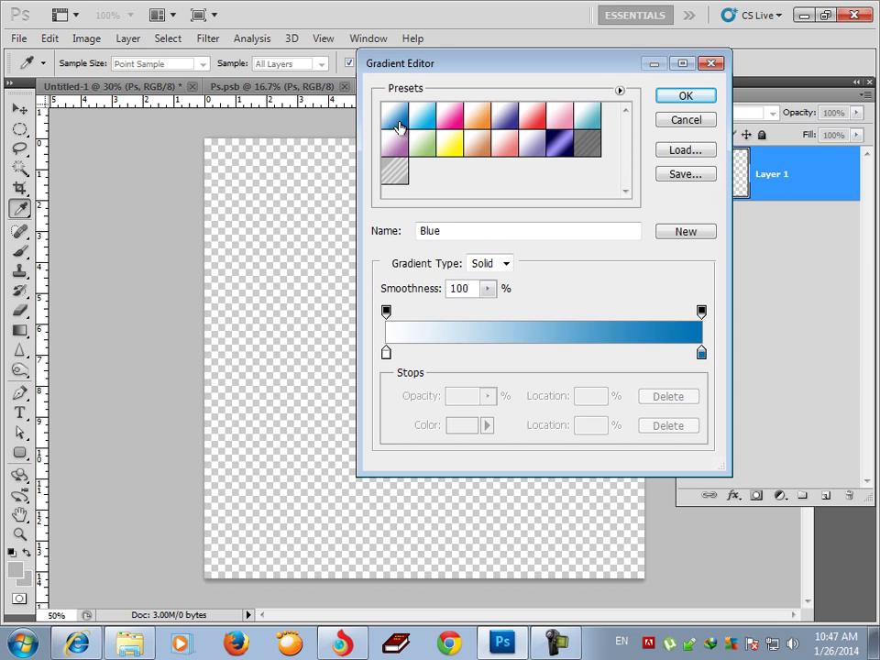
{"action": "left_click", "coordinate": [695, 100]}
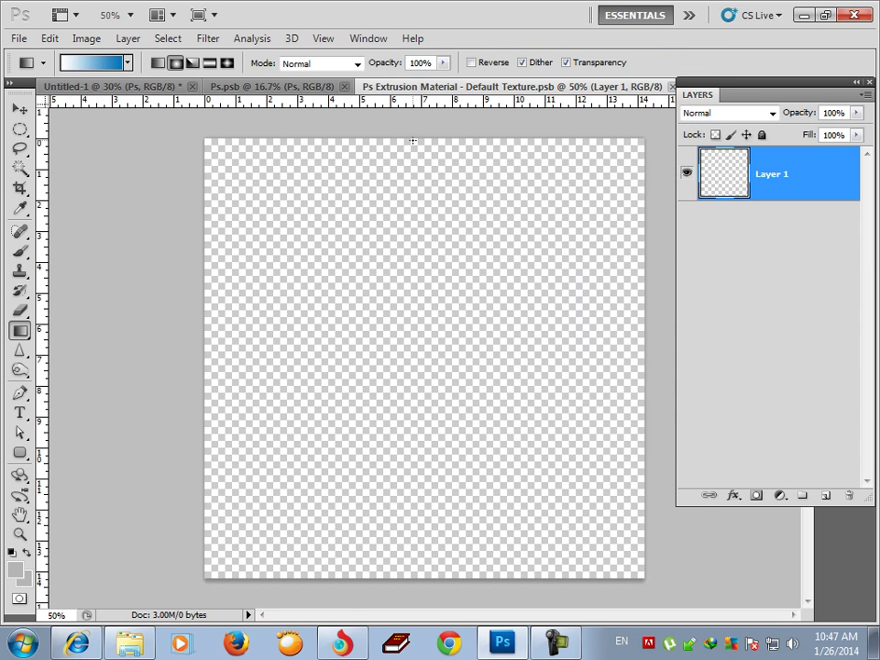
{"action": "left_click_drag", "start_coordinate": [415, 181], "coordinate": [457, 563]}
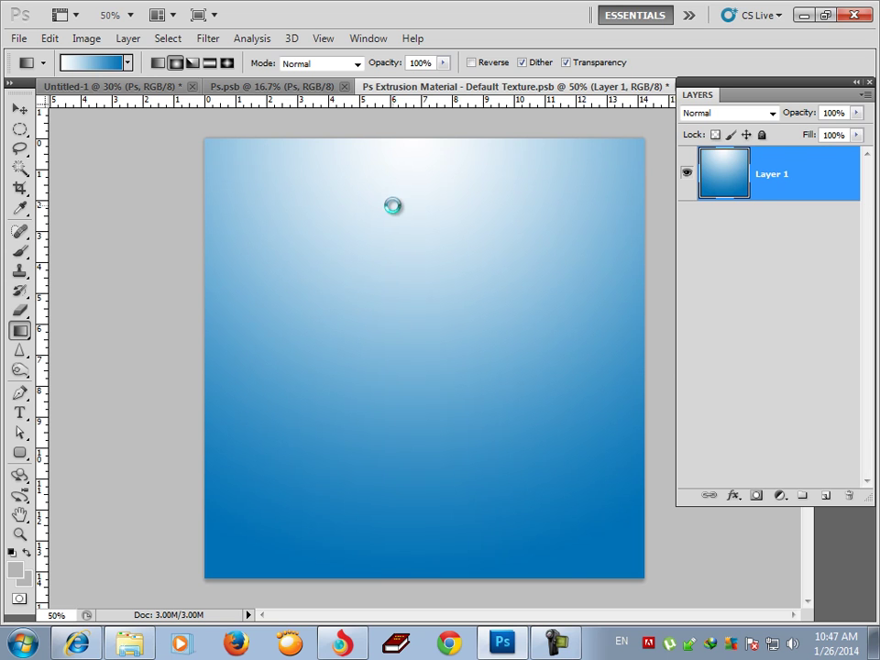
{"action": "left_click", "coordinate": [122, 86]}
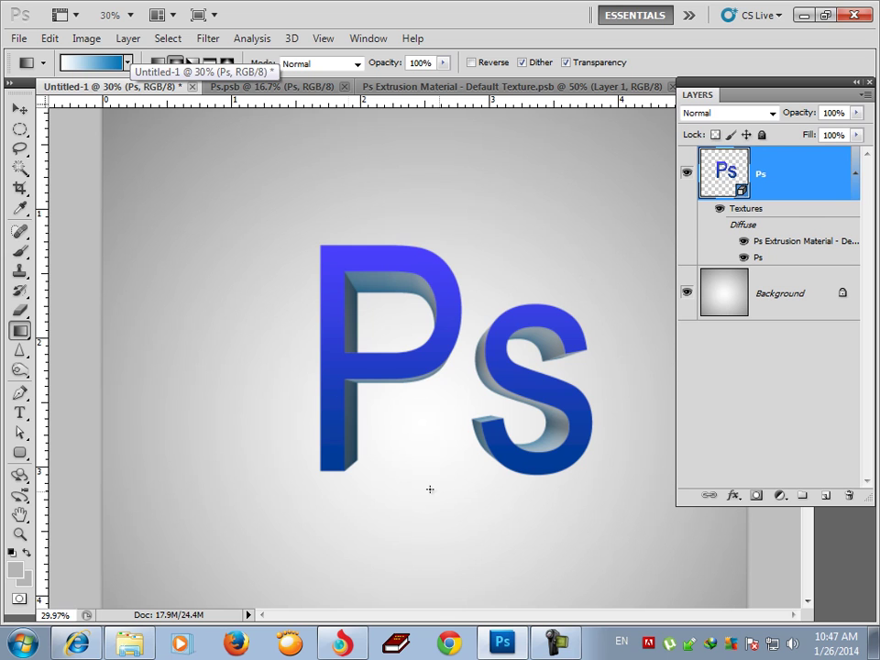
Add a Drop Shadow to the 3D Ps layer with a distance of 191 px and a size of 103 px
{"action": "left_click", "coordinate": [856, 185]}
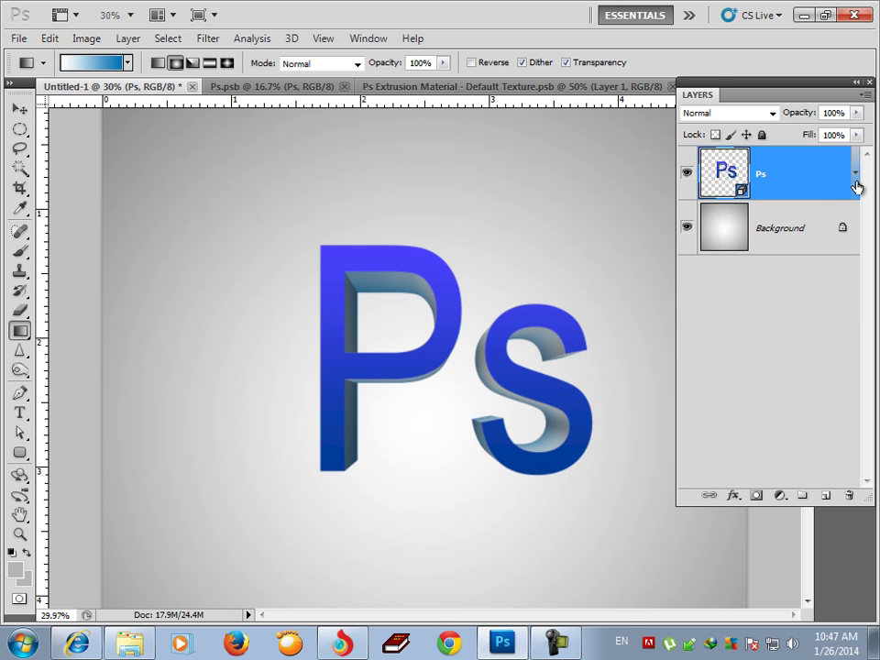
{"action": "key", "text": "ctrl+minus"}
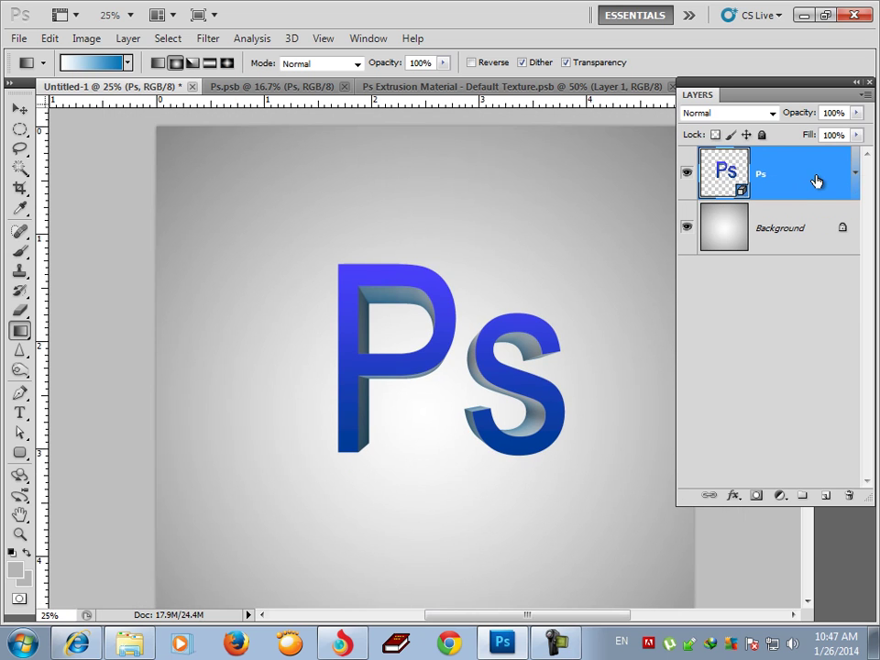
{"action": "right_click", "coordinate": [815, 180]}
{"action": "left_click", "coordinate": [810, 205]}
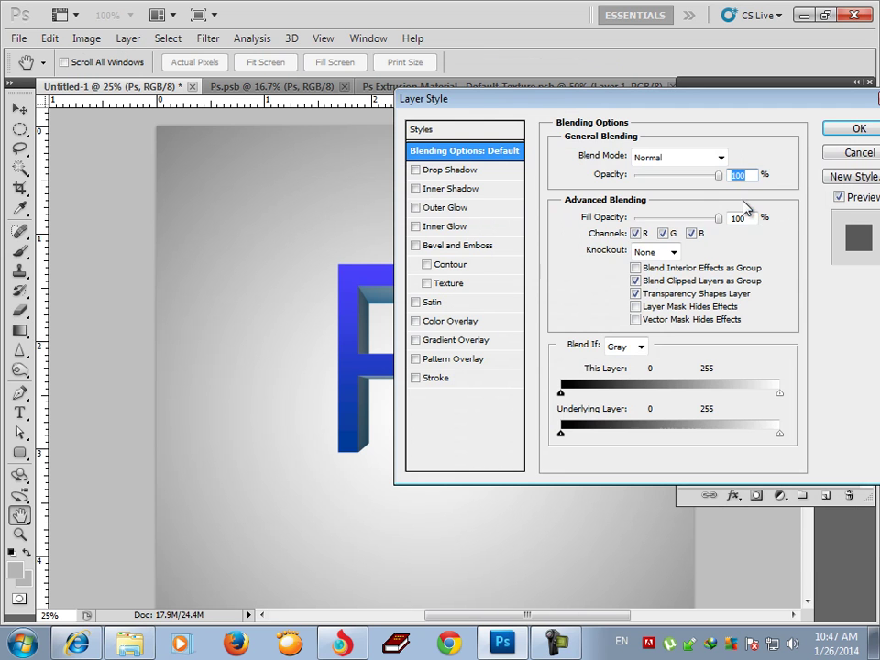
{"action": "left_click", "coordinate": [436, 174]}
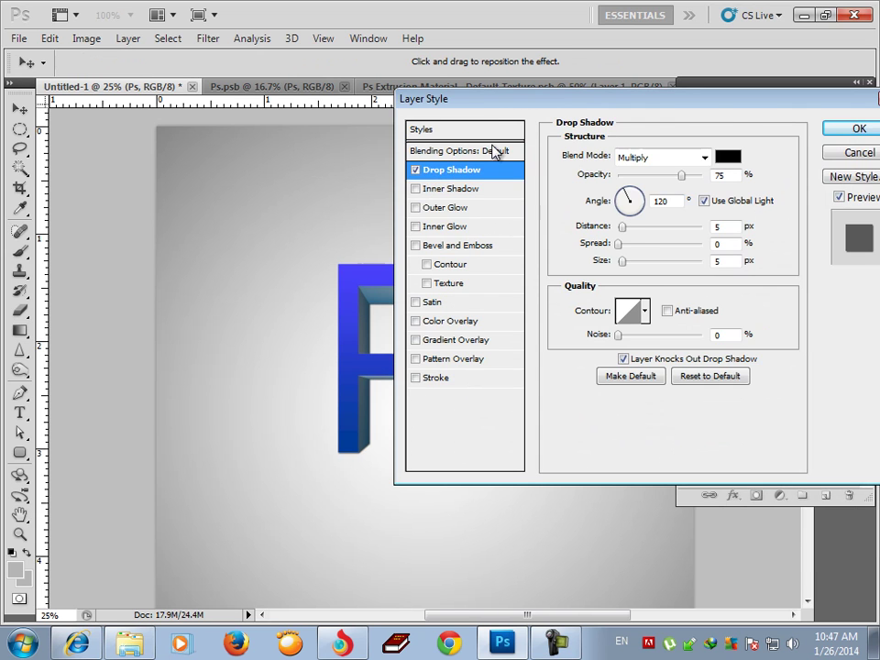
{"action": "left_click_drag", "start_coordinate": [772, 180], "coordinate": [837, 203]}
{"action": "left_click_drag", "start_coordinate": [772, 213], "coordinate": [806, 223]}
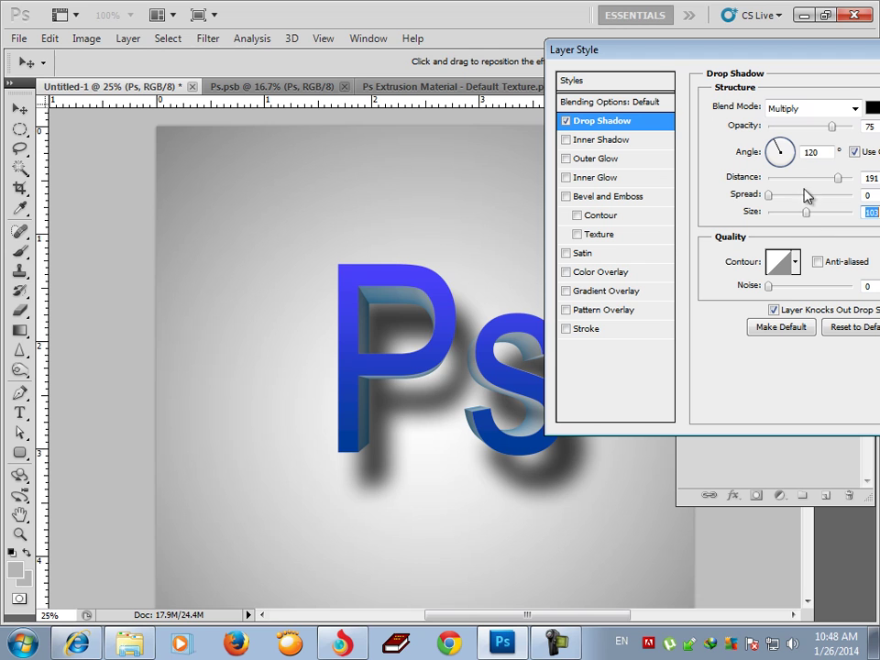
Lower the drop shadow's opacity, adjust its size and apply the layer style
{"action": "left_click_drag", "start_coordinate": [831, 128], "coordinate": [806, 132]}
{"action": "left_click_drag", "start_coordinate": [810, 218], "coordinate": [794, 200]}
{"action": "key", "text": "Return"}
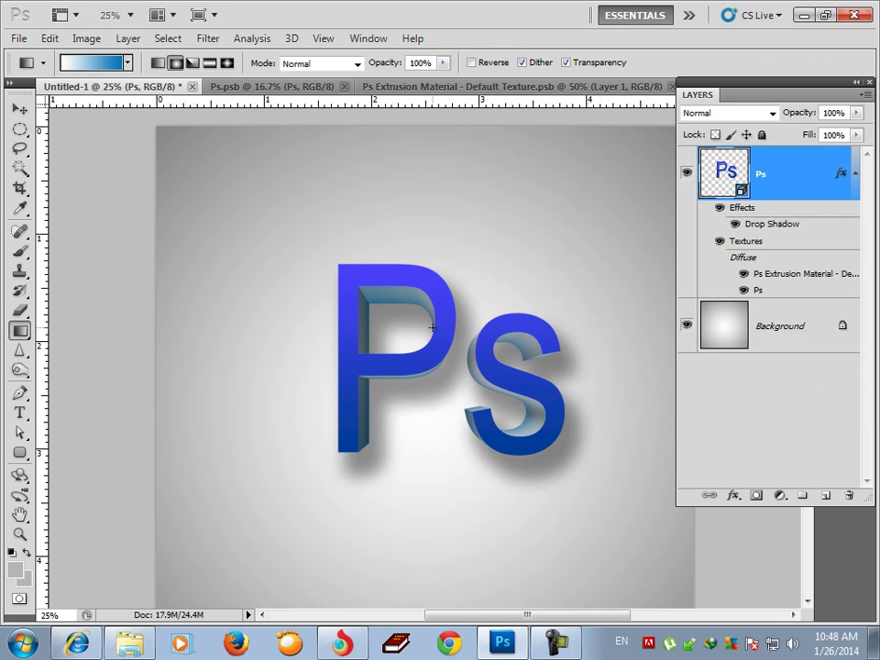
Collapse the Ps layer's effects list and move the 3D text slightly down and left towards the canvas centre
{"action": "key", "text": "ctrl+0"}
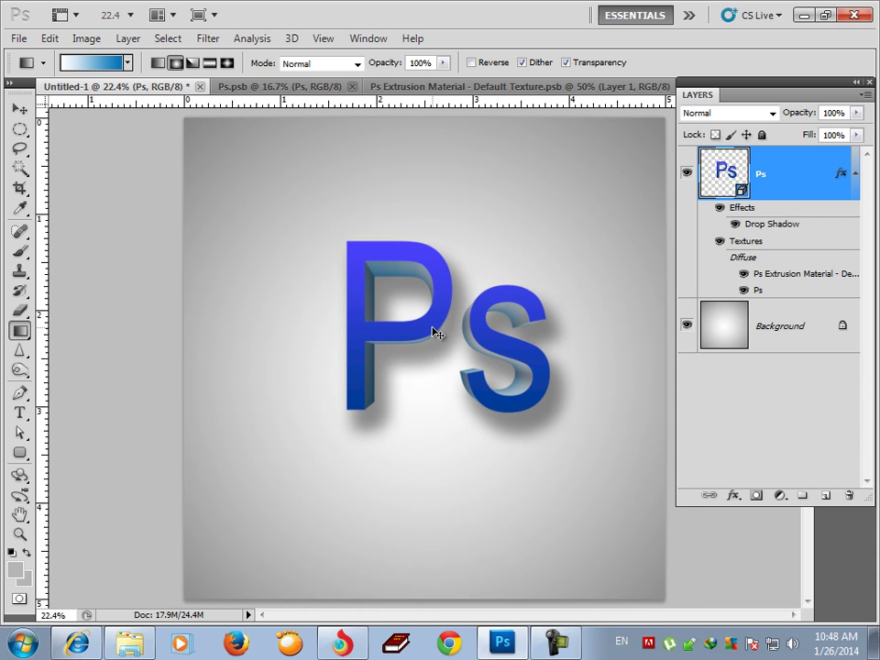
{"action": "left_click", "coordinate": [855, 174]}
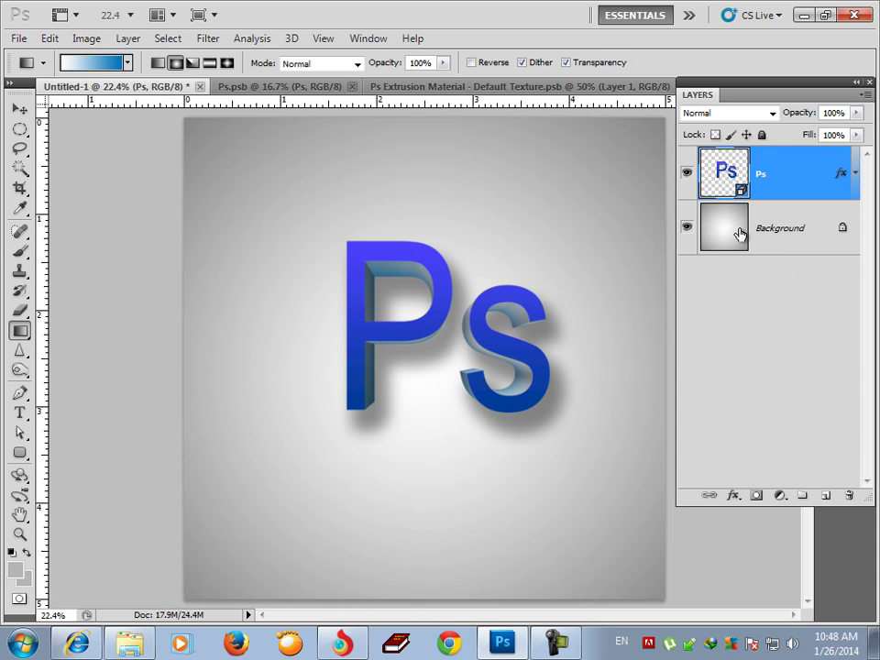
{"action": "key", "text": "v"}
{"action": "left_click_drag", "start_coordinate": [498, 369], "coordinate": [487, 391]}
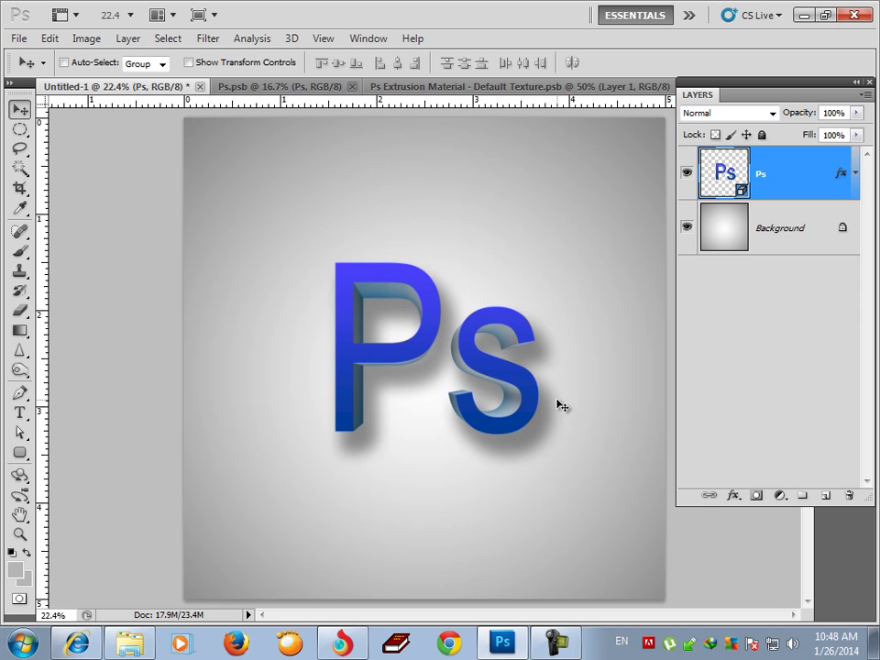